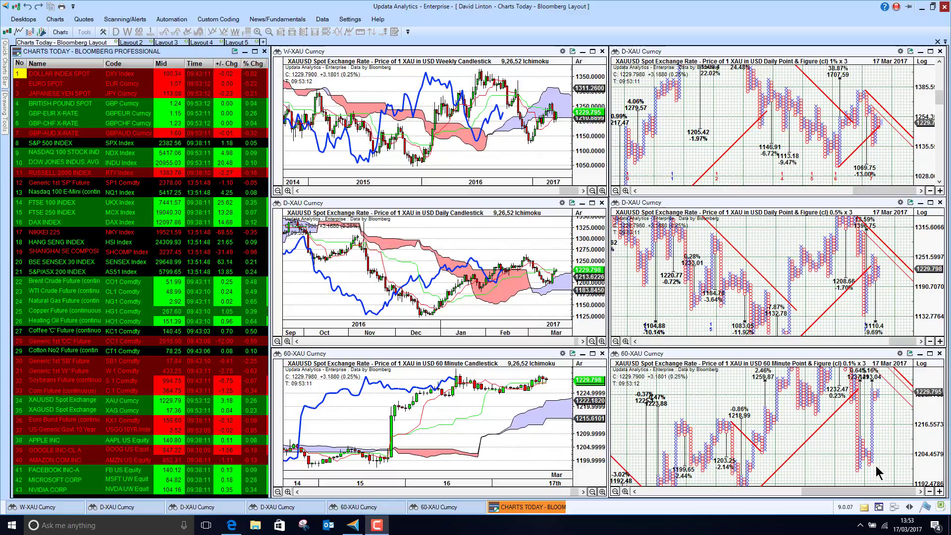
Expand the hidden taskbar notification icons to reach Updata's tray icon.
{"action": "left_click", "coordinate": [860, 526]}
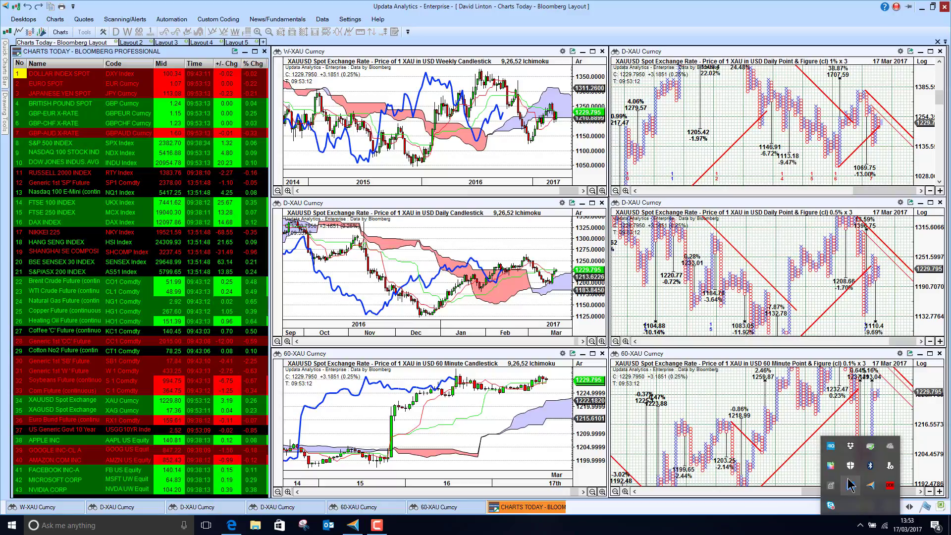
Confirm Google Finance is listed under Data Feeds in the Updata tray menu, then dismiss the menu.
{"action": "right_click", "coordinate": [876, 488]}
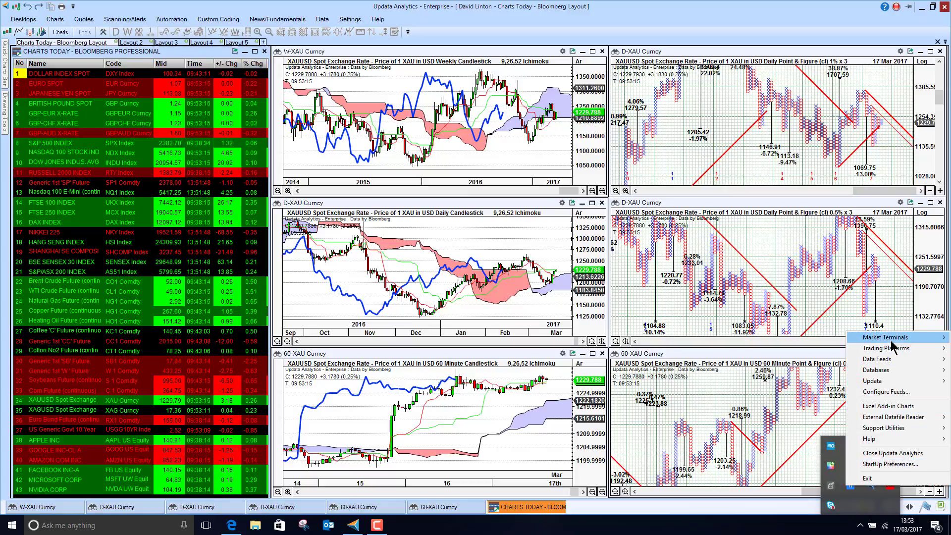
{"action": "mouse_move", "coordinate": [879, 341]}
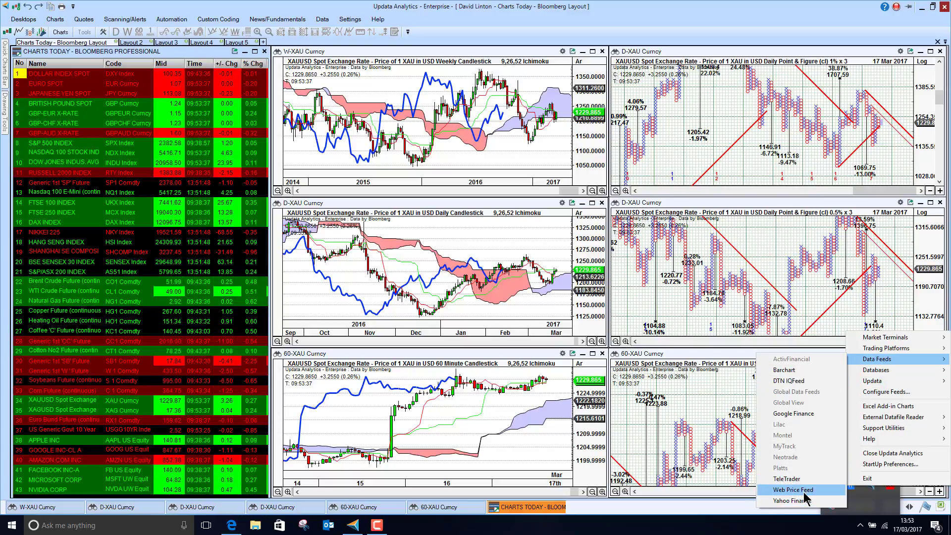
{"action": "left_click", "coordinate": [825, 10]}
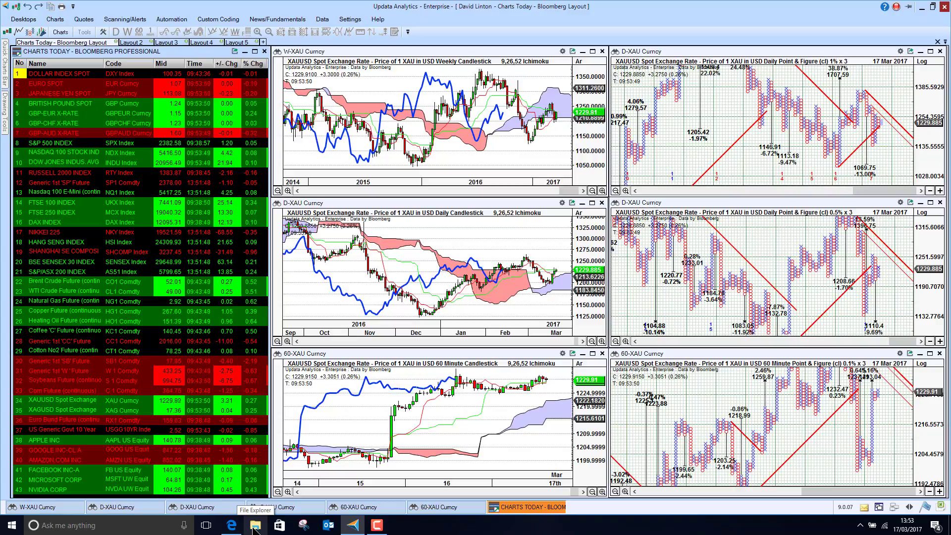
Browse to C:\Program Files (x86)\Updata Analytics\DesktopPriceFeedCache in File Explorer, then close Explorer.
{"action": "left_click", "coordinate": [255, 526]}
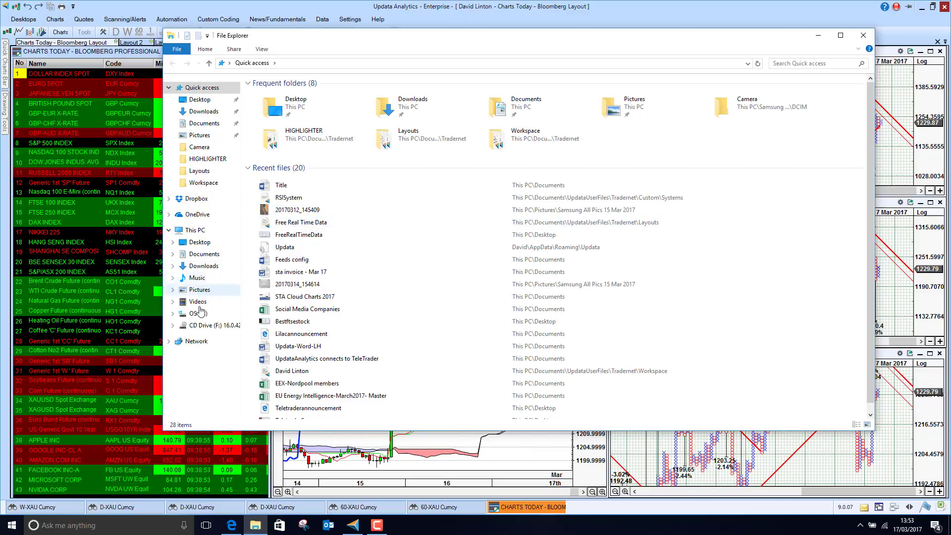
{"action": "left_click", "coordinate": [199, 315]}
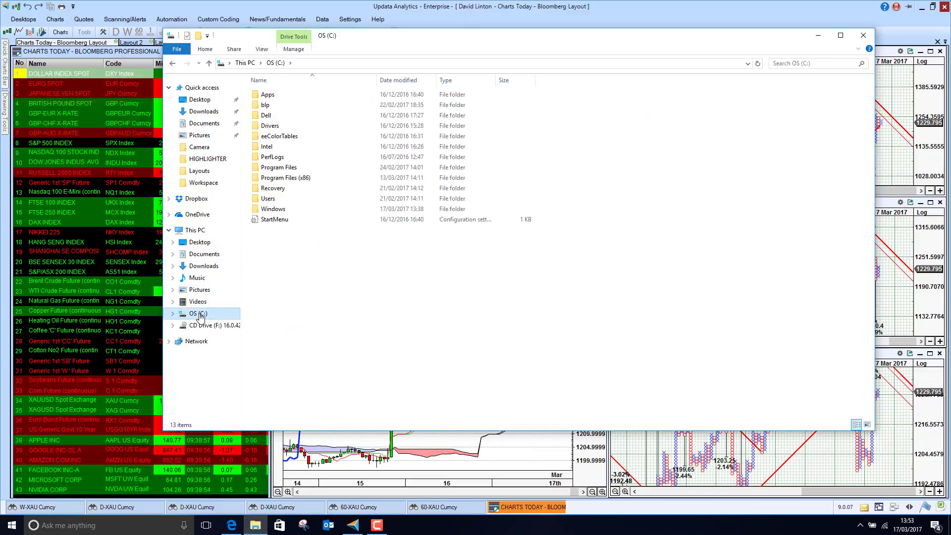
{"action": "left_click", "coordinate": [302, 178]}
{"action": "double_click", "coordinate": [303, 178]}
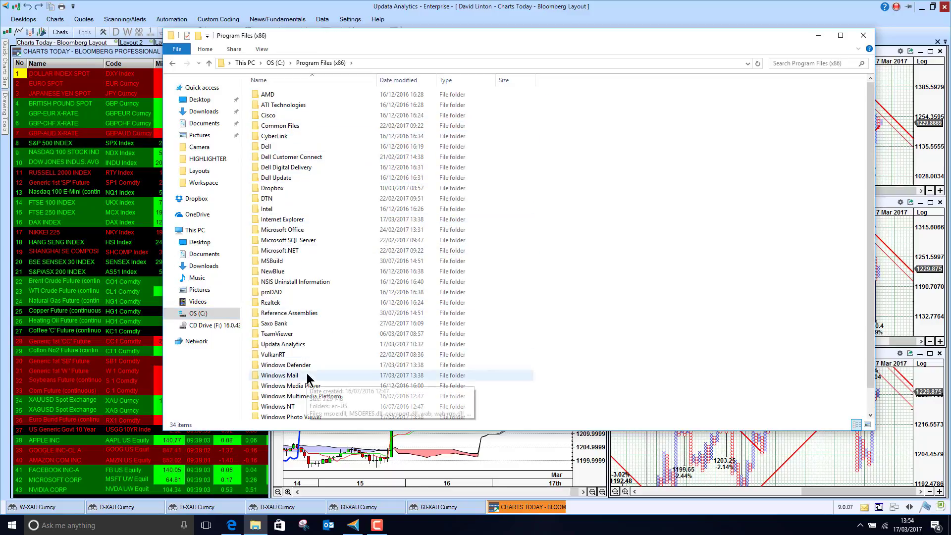
{"action": "left_click", "coordinate": [299, 345]}
{"action": "double_click", "coordinate": [299, 345]}
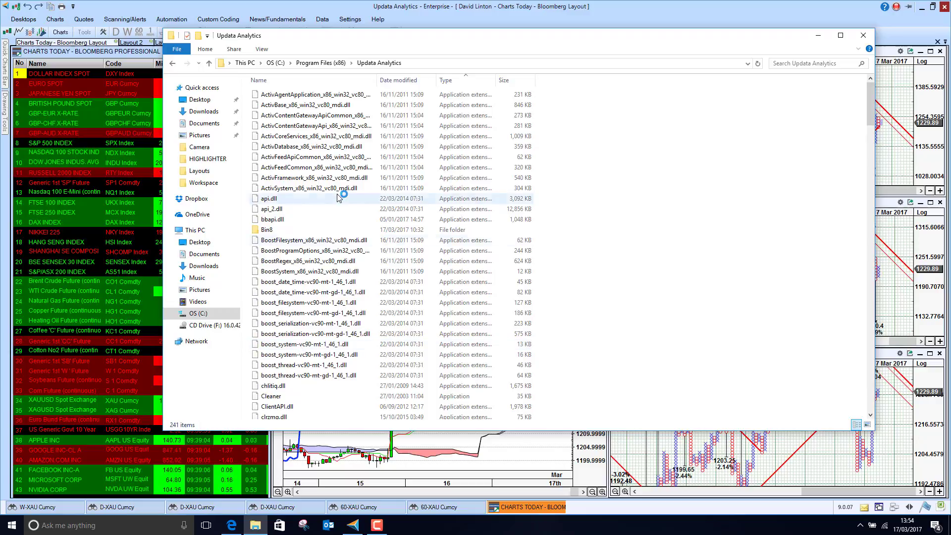
{"action": "left_click", "coordinate": [448, 80]}
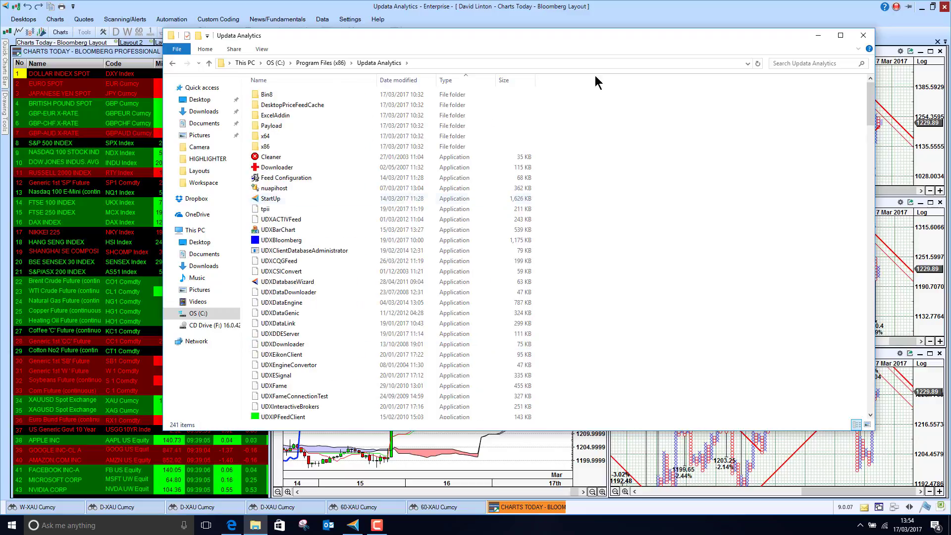
{"action": "double_click", "coordinate": [318, 105]}
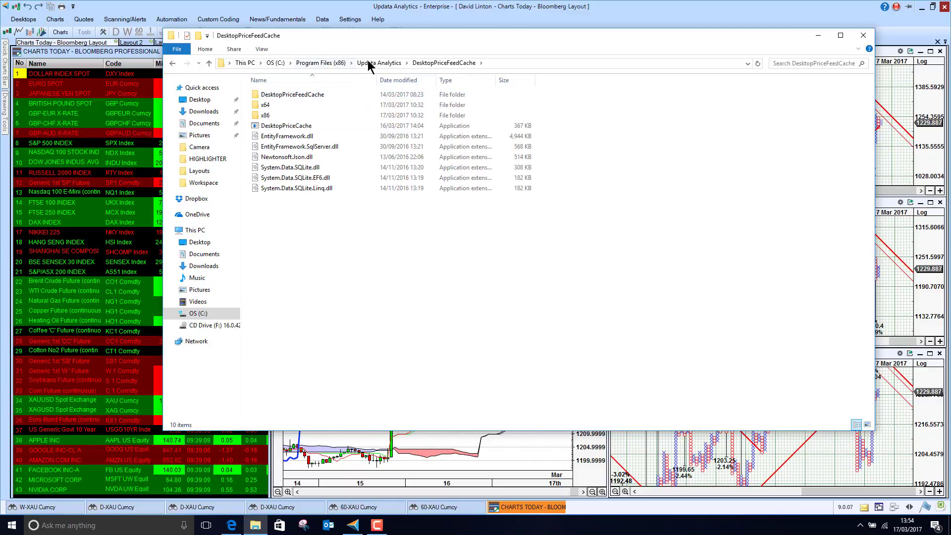
{"action": "mouse_move", "coordinate": [288, 132]}
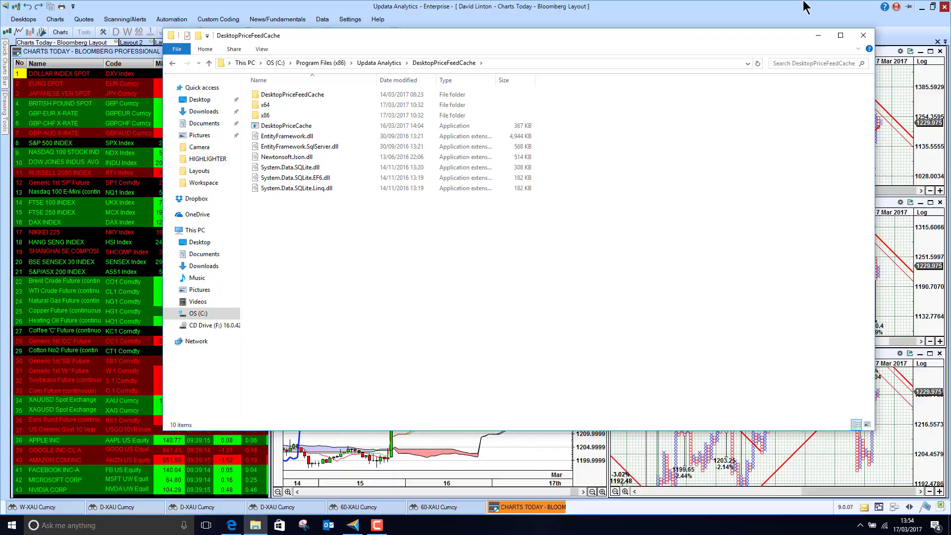
{"action": "left_click", "coordinate": [864, 35]}
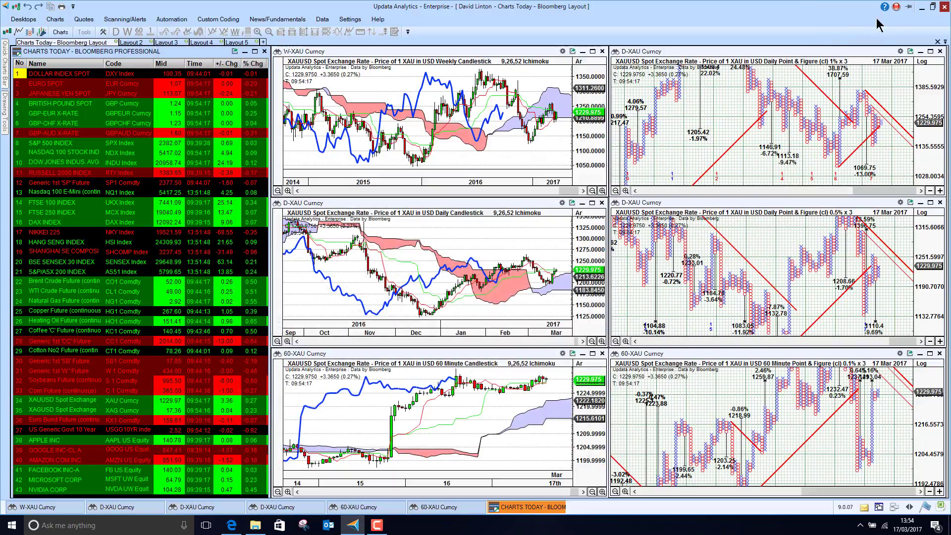
Minimize Updata and launch Desktop Price Cache from its desktop shortcut.
{"action": "left_click", "coordinate": [921, 7]}
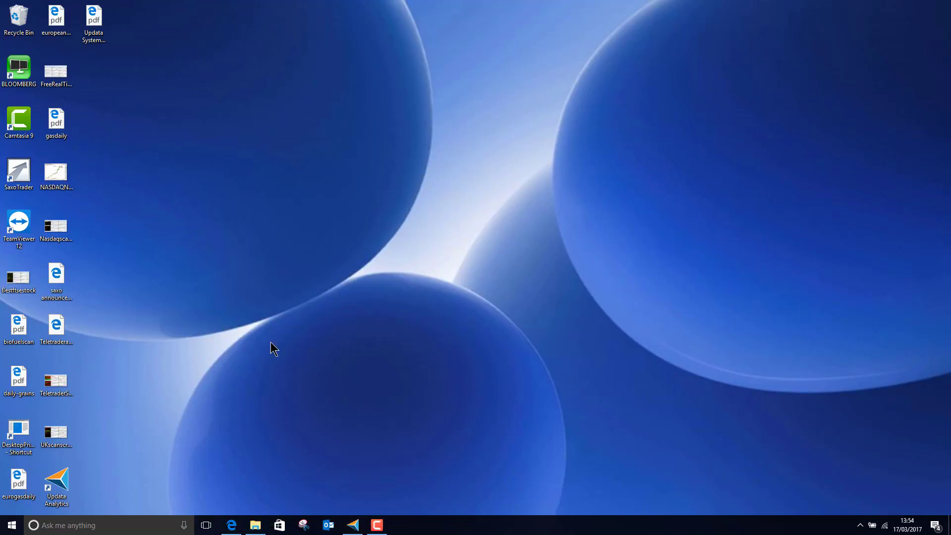
{"action": "double_click", "coordinate": [18, 430]}
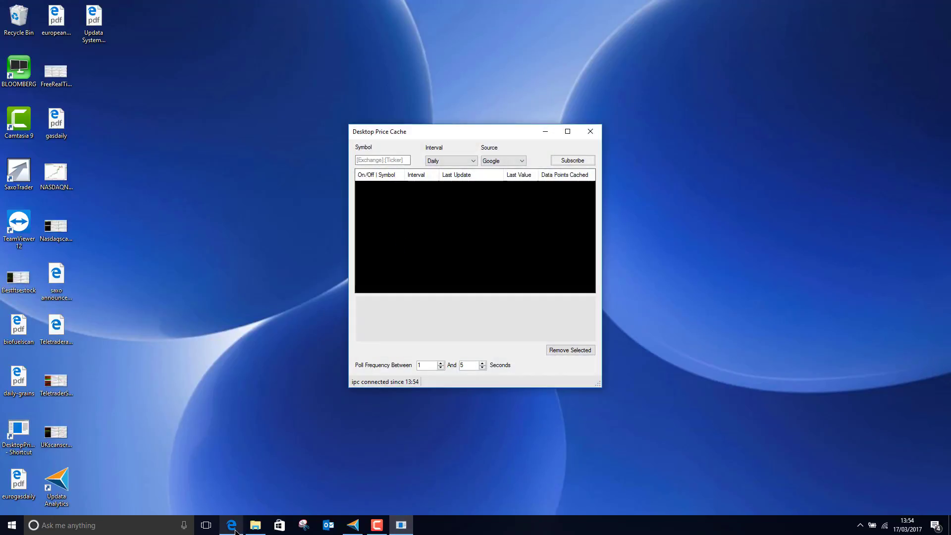
{"action": "mouse_move", "coordinate": [237, 531]}
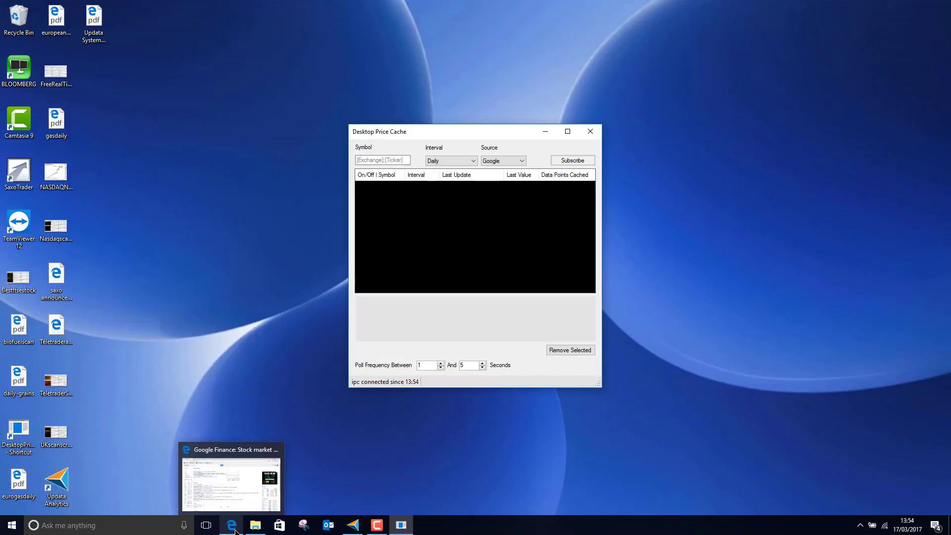
Open Vodafone's VOD quote in Google Finance and copy the LON:VOD symbol for the price cache.
{"action": "left_click", "coordinate": [236, 530]}
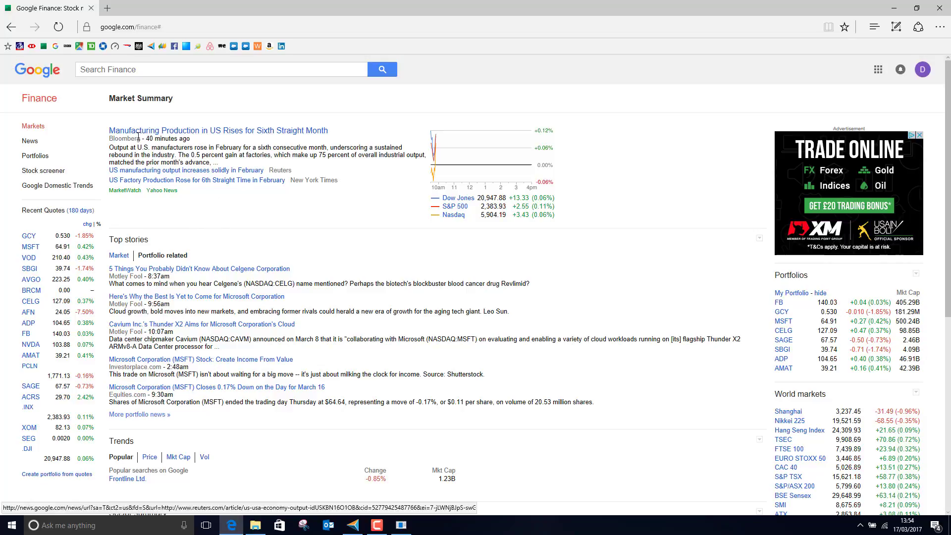
{"action": "left_click", "coordinate": [138, 69]}
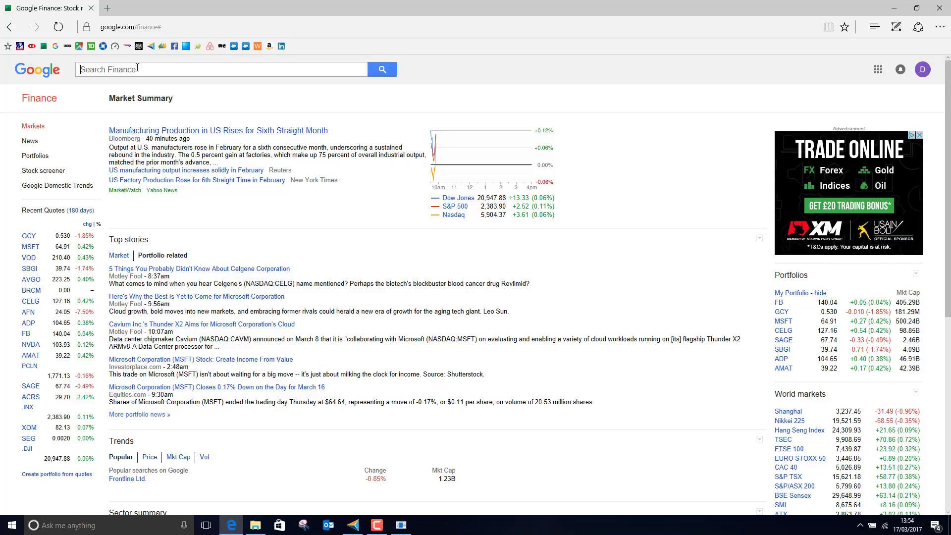
{"action": "left_click", "coordinate": [28, 258]}
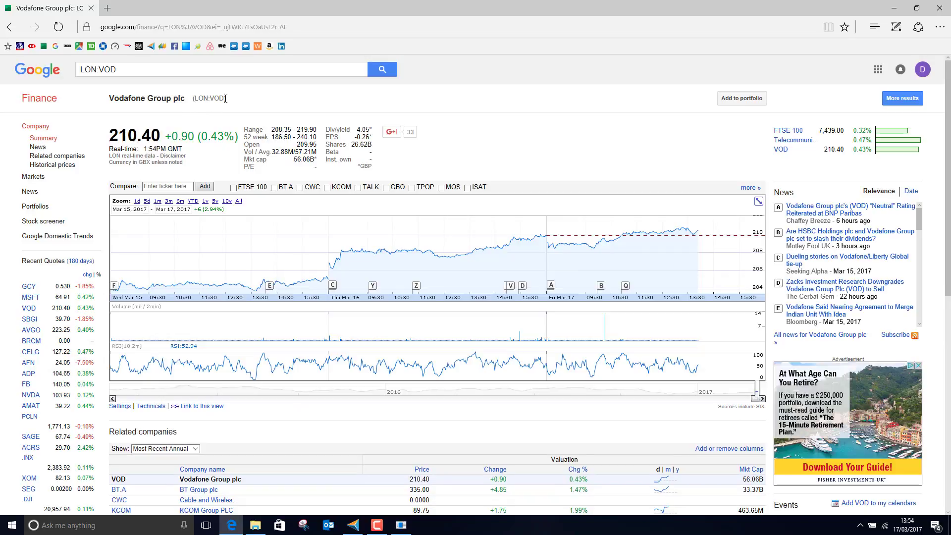
{"action": "left_click", "coordinate": [131, 73]}
{"action": "key", "text": "ctrl+c"}
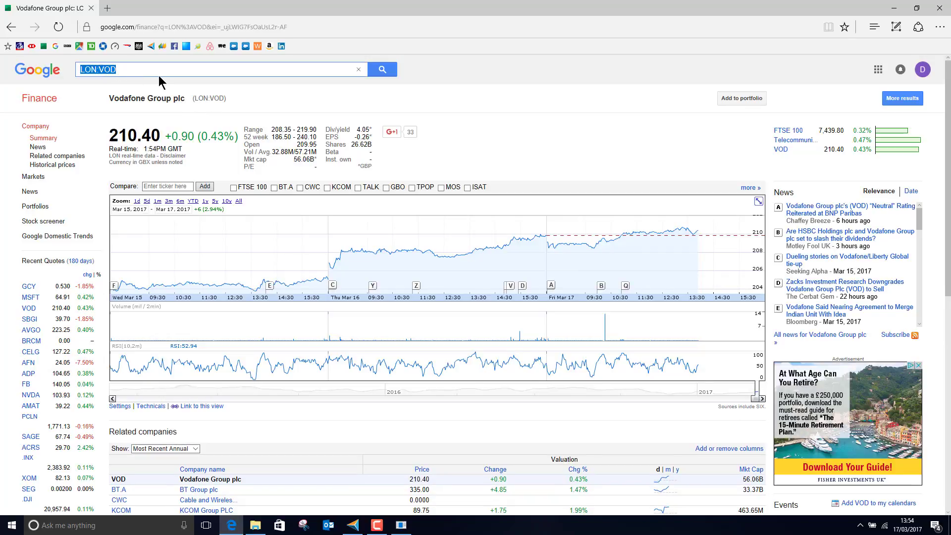
{"action": "key", "text": "alt+Tab"}
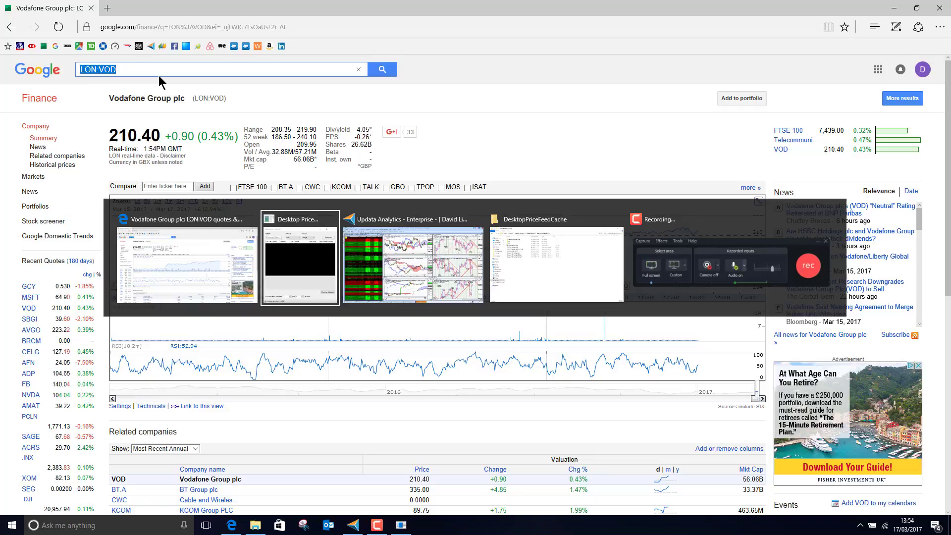
Paste LON:VOD as the symbol and subscribe it to Daily and Hourly Google prices.
{"action": "left_click", "coordinate": [369, 160]}
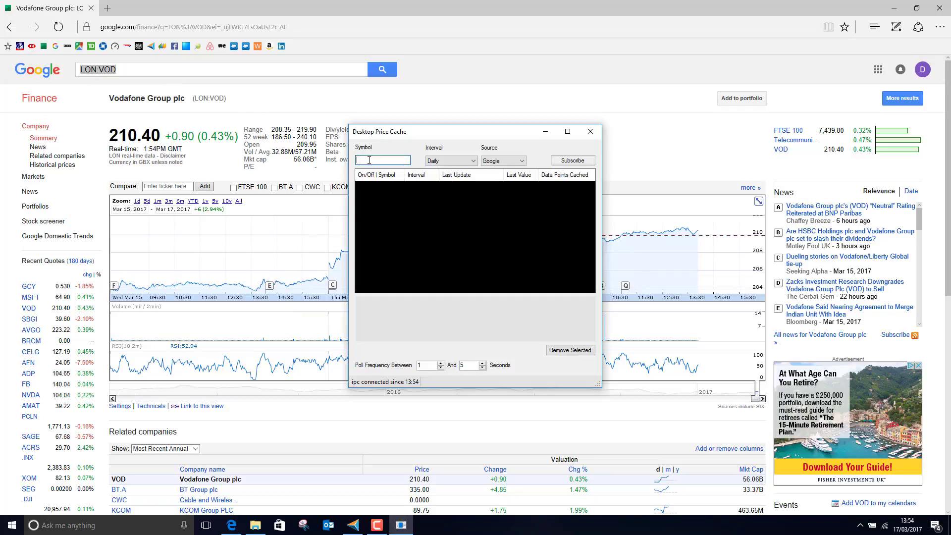
{"action": "key", "text": "ctrl+v"}
{"action": "left_click", "coordinate": [568, 162]}
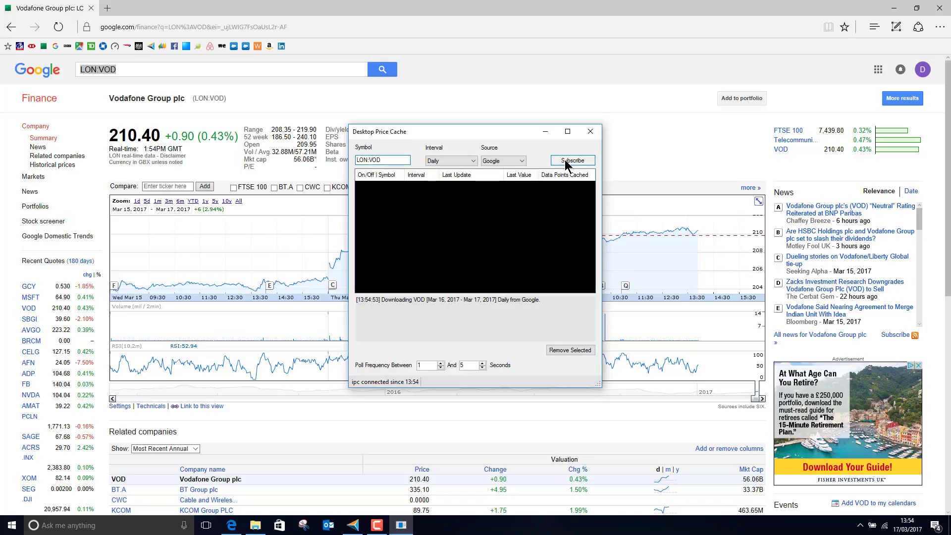
{"action": "left_click", "coordinate": [475, 159]}
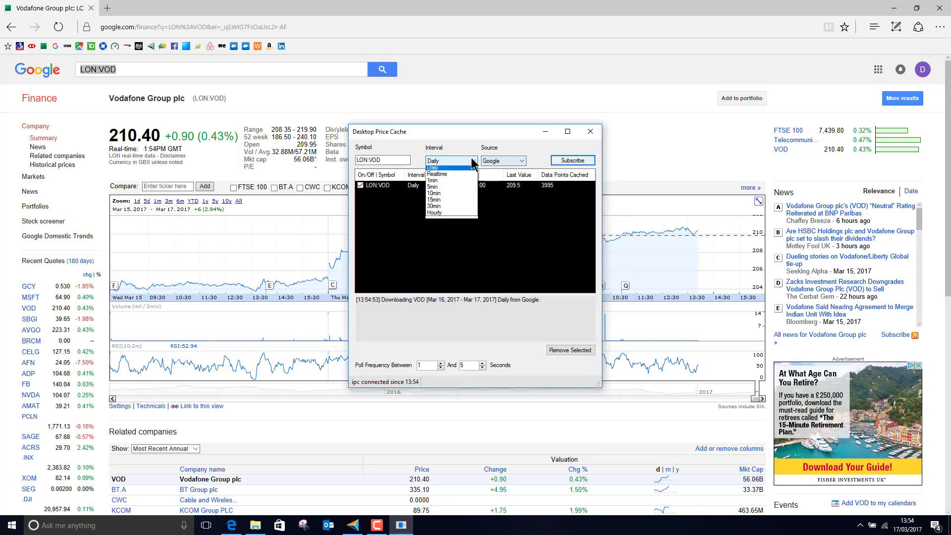
{"action": "left_click", "coordinate": [451, 215]}
{"action": "left_click", "coordinate": [570, 162]}
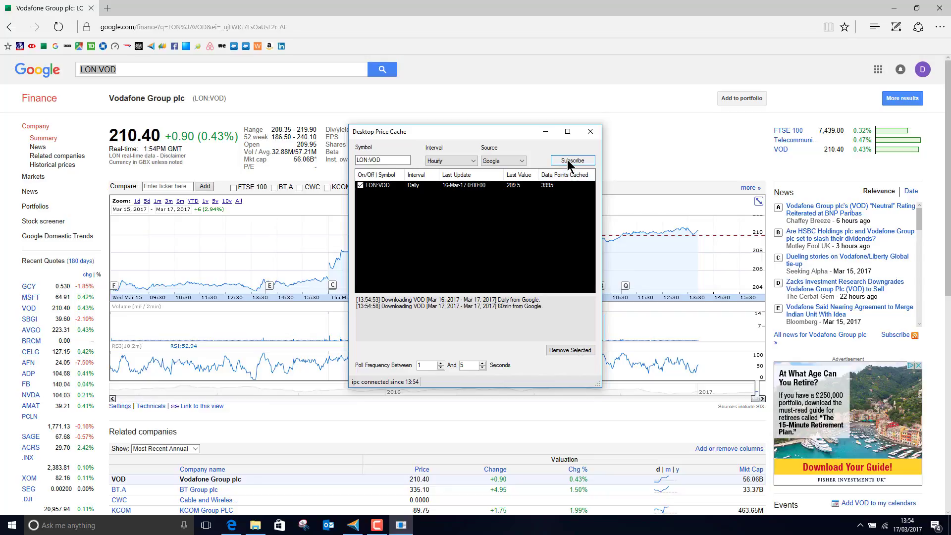
Add 1min and Realtime subscriptions for LON:VOD, then select part of the ticker to replace.
{"action": "left_click", "coordinate": [450, 160]}
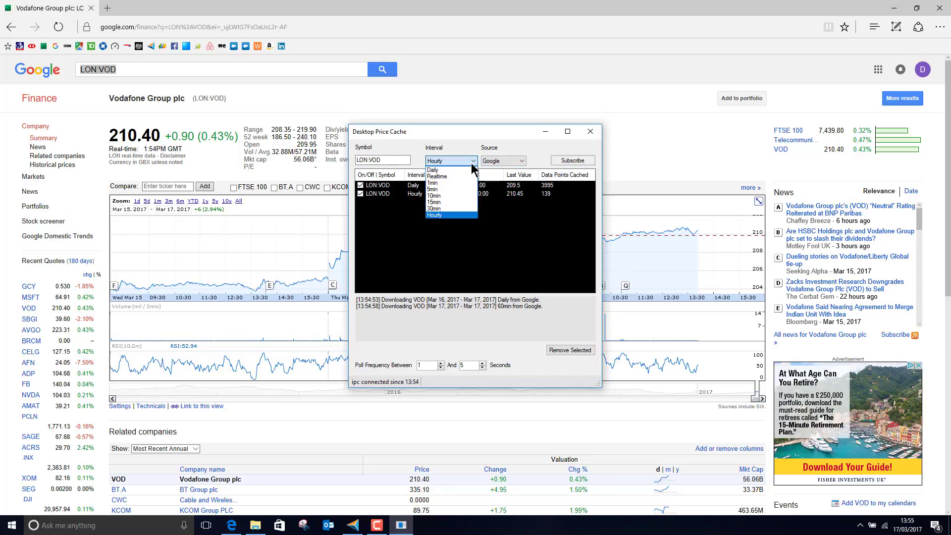
{"action": "left_click", "coordinate": [451, 183]}
{"action": "left_click", "coordinate": [571, 159]}
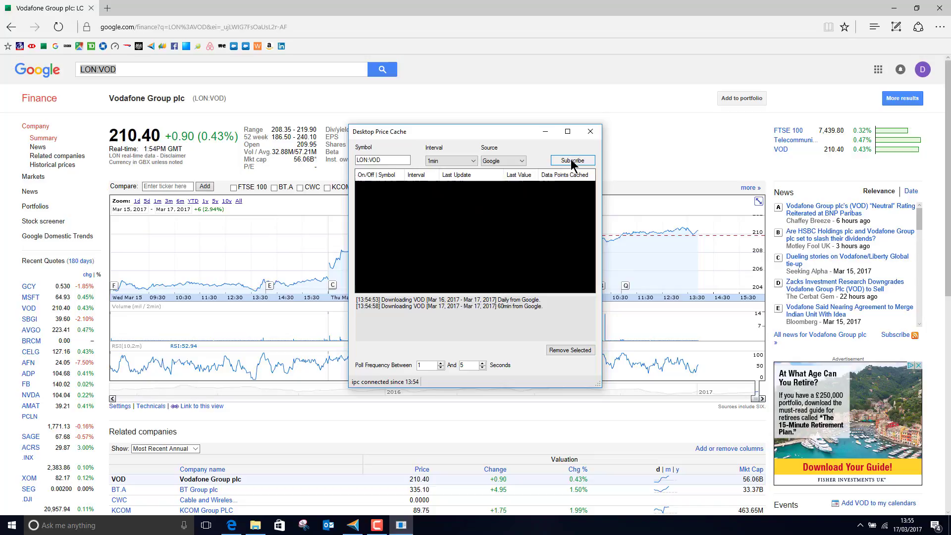
{"action": "left_click", "coordinate": [473, 161]}
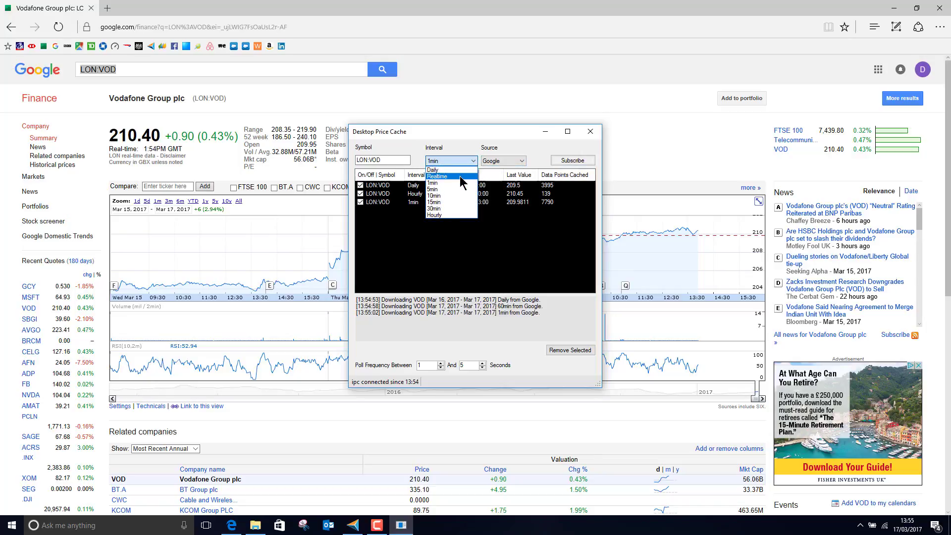
{"action": "left_click", "coordinate": [438, 177]}
{"action": "left_click", "coordinate": [570, 160]}
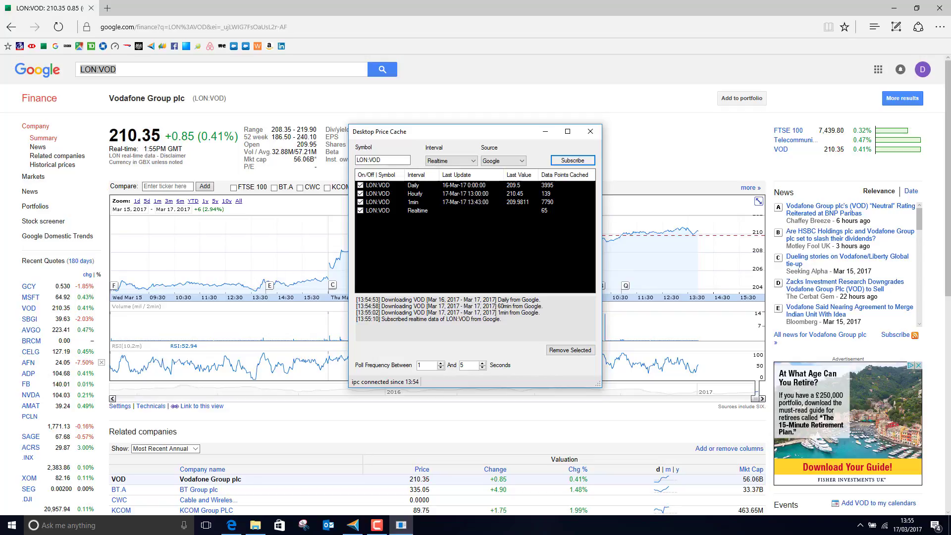
{"action": "left_click_drag", "start_coordinate": [388, 160], "coordinate": [373, 160]}
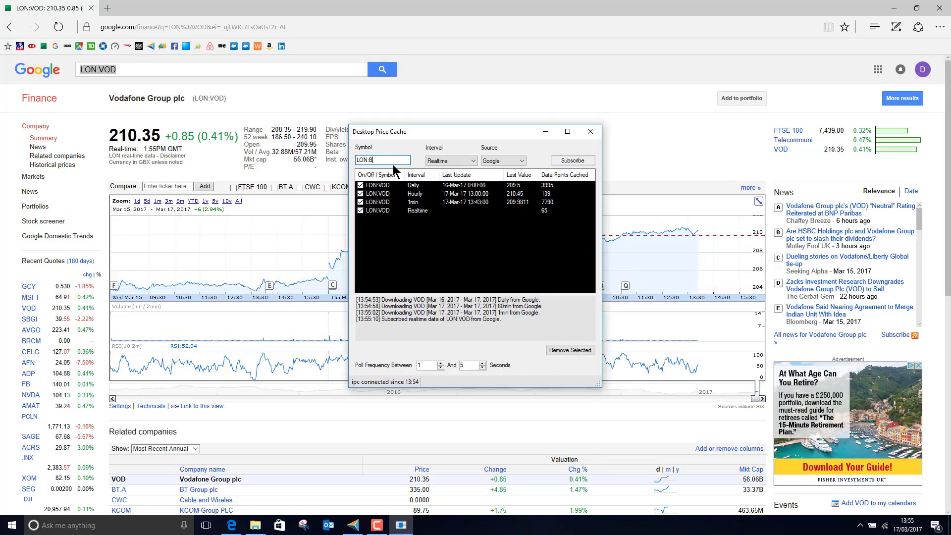
Change the symbol to LON:BLT and subscribe it at Realtime, 1min, Daily and Hourly in turn.
{"action": "type", "text": "BLT"}
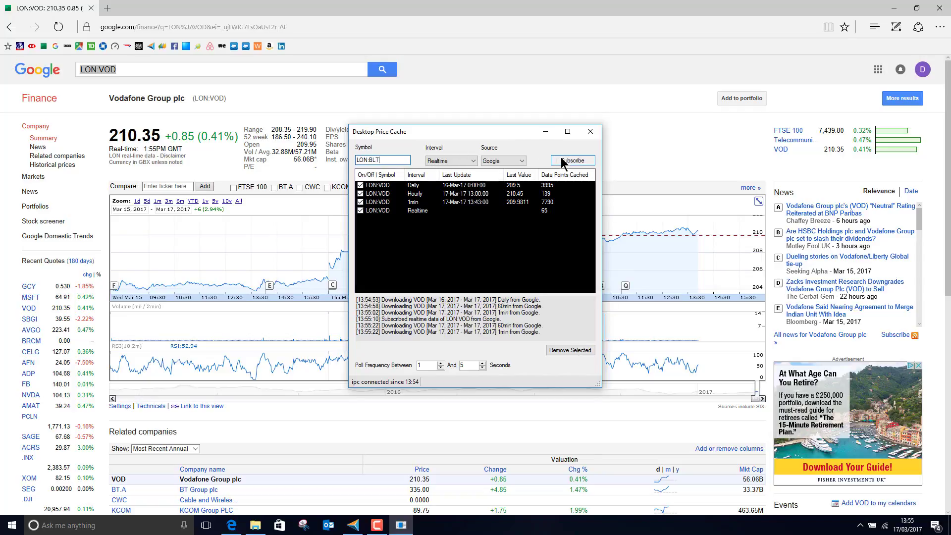
{"action": "left_click", "coordinate": [562, 161]}
{"action": "left_click", "coordinate": [467, 161]}
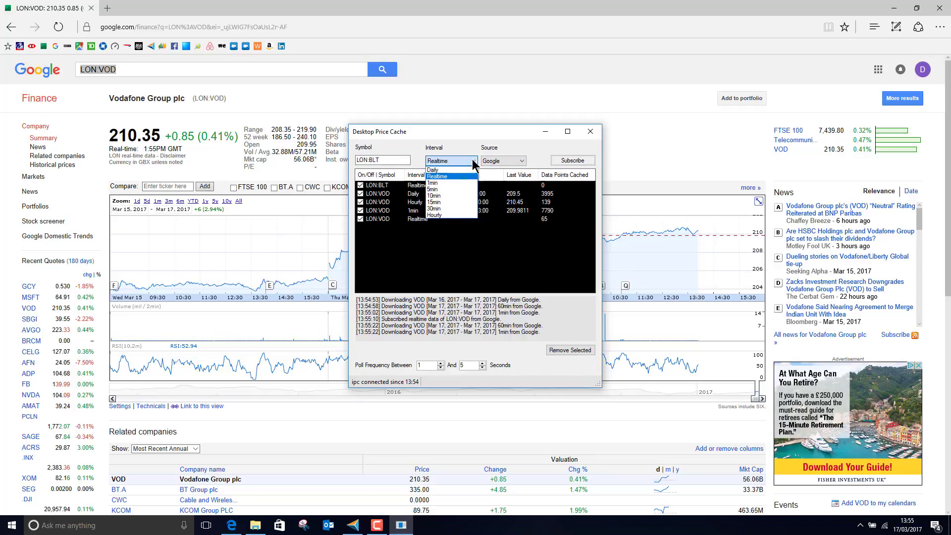
{"action": "left_click", "coordinate": [445, 182]}
{"action": "left_click", "coordinate": [559, 161]}
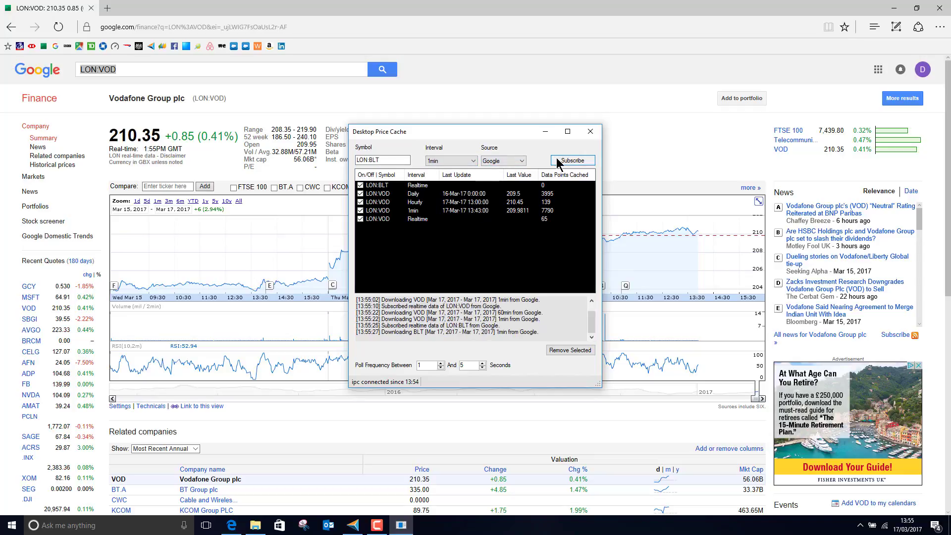
{"action": "left_click", "coordinate": [474, 161]}
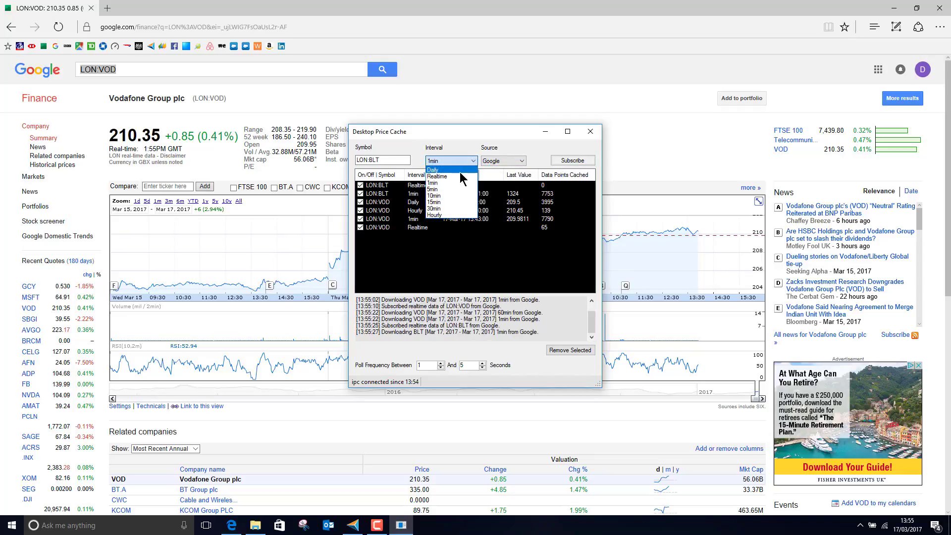
{"action": "left_click", "coordinate": [460, 169]}
{"action": "left_click", "coordinate": [569, 161]}
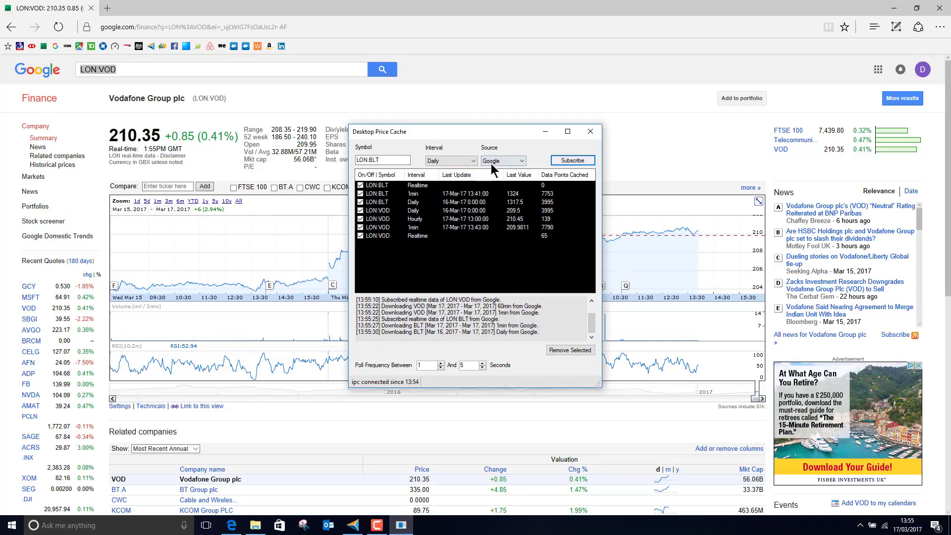
{"action": "left_click", "coordinate": [475, 161]}
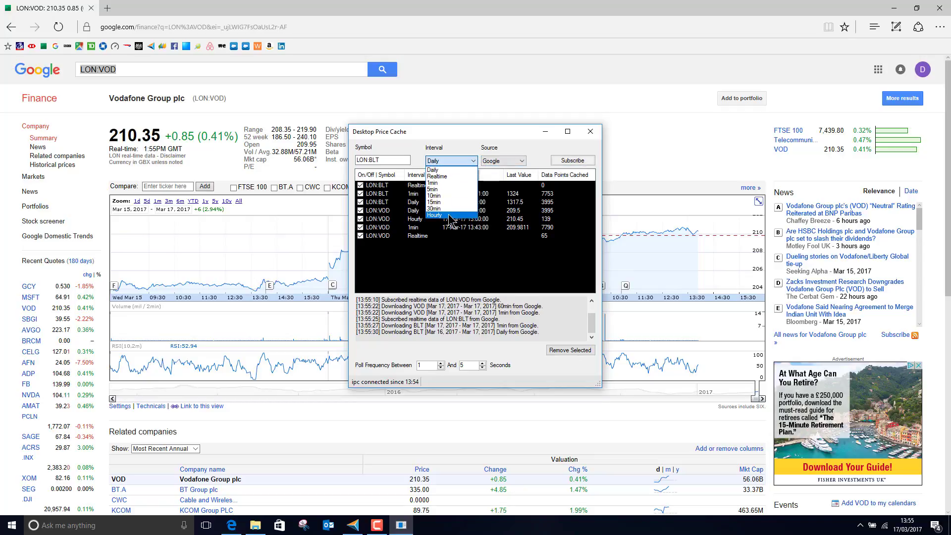
{"action": "left_click", "coordinate": [448, 175]}
{"action": "left_click", "coordinate": [564, 163]}
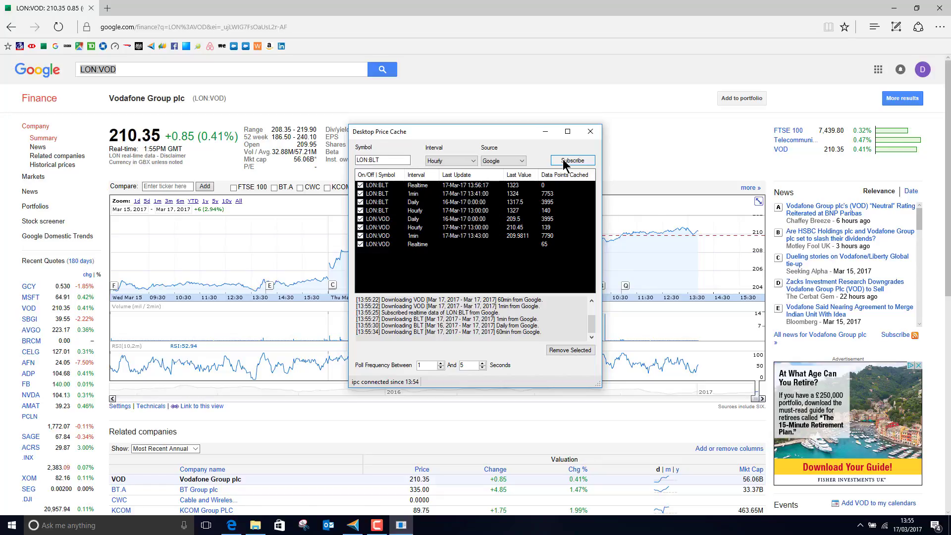
Search Google Finance for AZN and put LON:AZN in the price cache's Symbol field.
{"action": "left_click", "coordinate": [259, 73]}
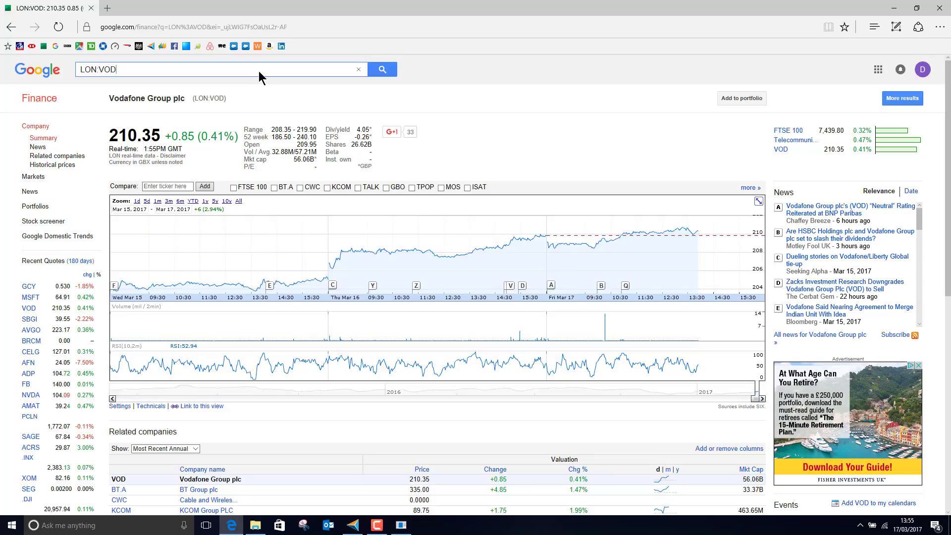
{"action": "key", "text": "BackSpace"}
{"action": "key", "text": "BackSpace"}
{"action": "key", "text": "BackSpace"}
{"action": "type", "text": "A"}
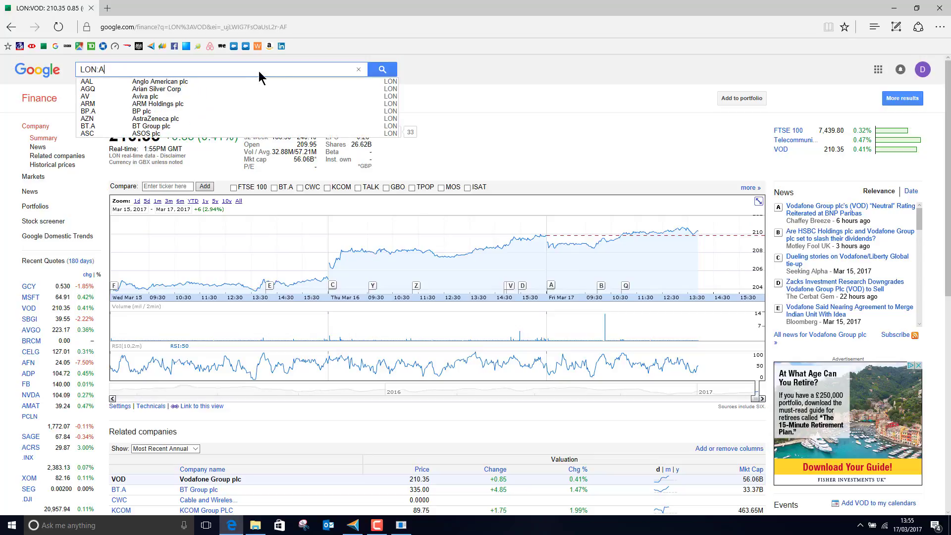
{"action": "type", "text": "zN"}
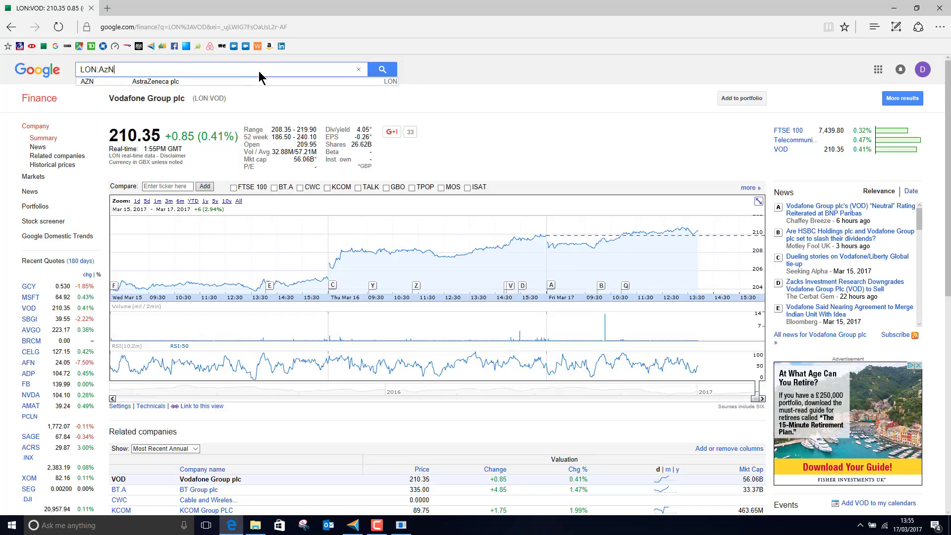
{"action": "key", "text": "alt+Tab"}
{"action": "left_click", "coordinate": [386, 160]}
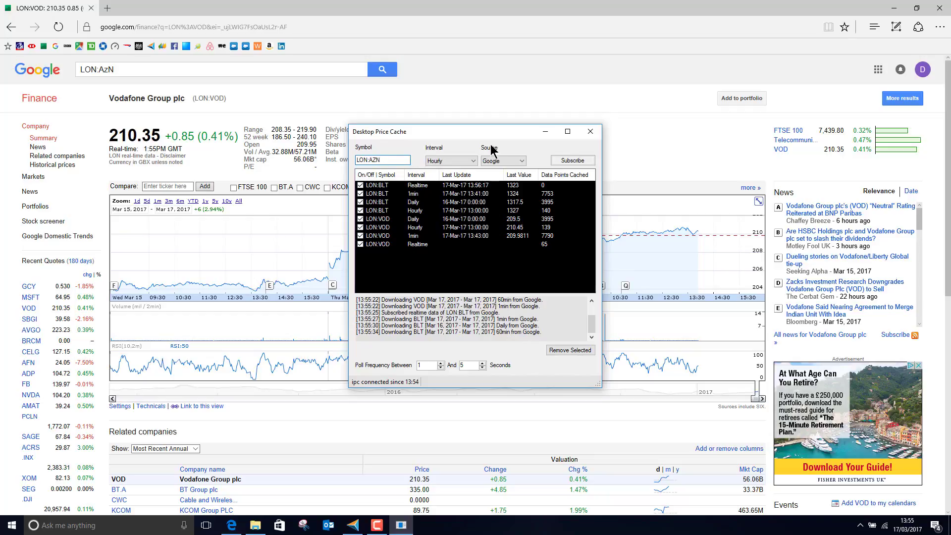
Add LON:AZN subscriptions at Hourly, then Daily, 1min and Realtime intervals.
{"action": "left_click", "coordinate": [573, 161]}
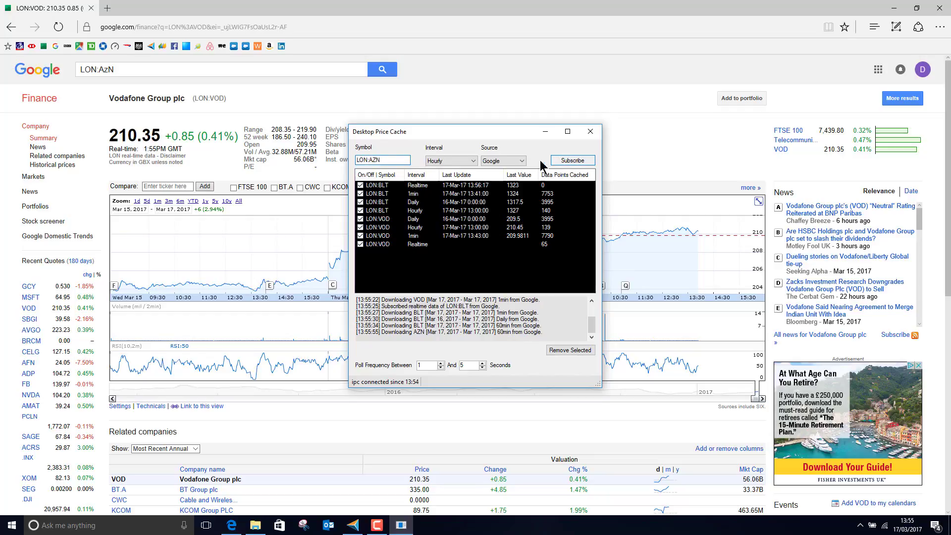
{"action": "left_click", "coordinate": [463, 161]}
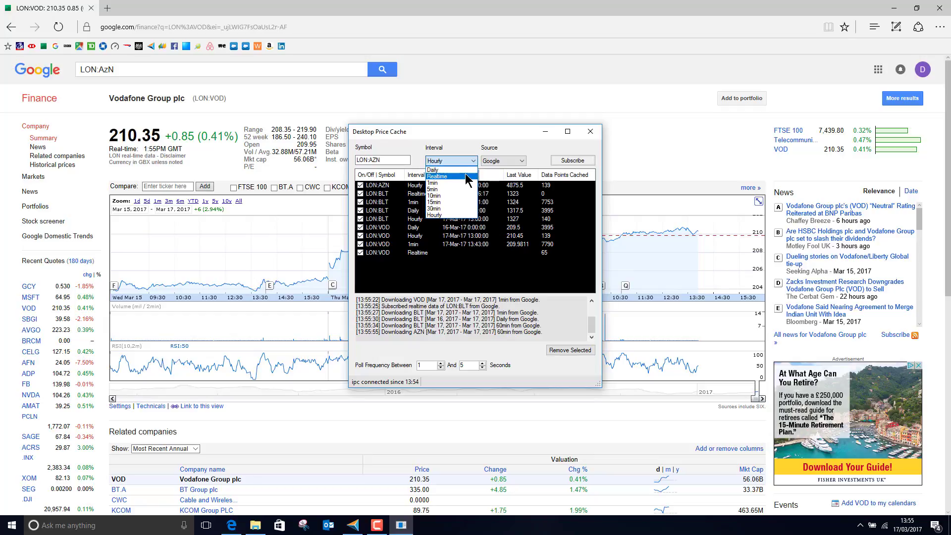
{"action": "left_click", "coordinate": [465, 170]}
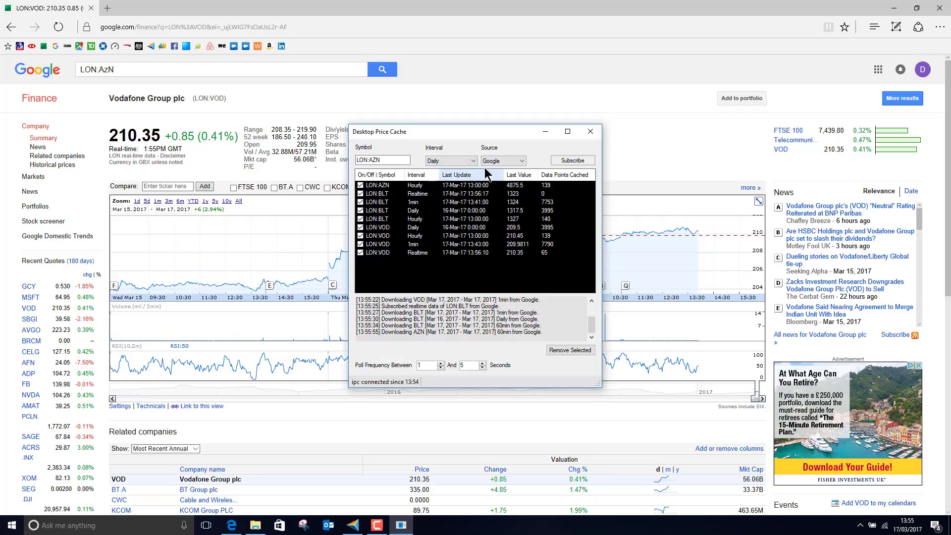
{"action": "left_click", "coordinate": [573, 161]}
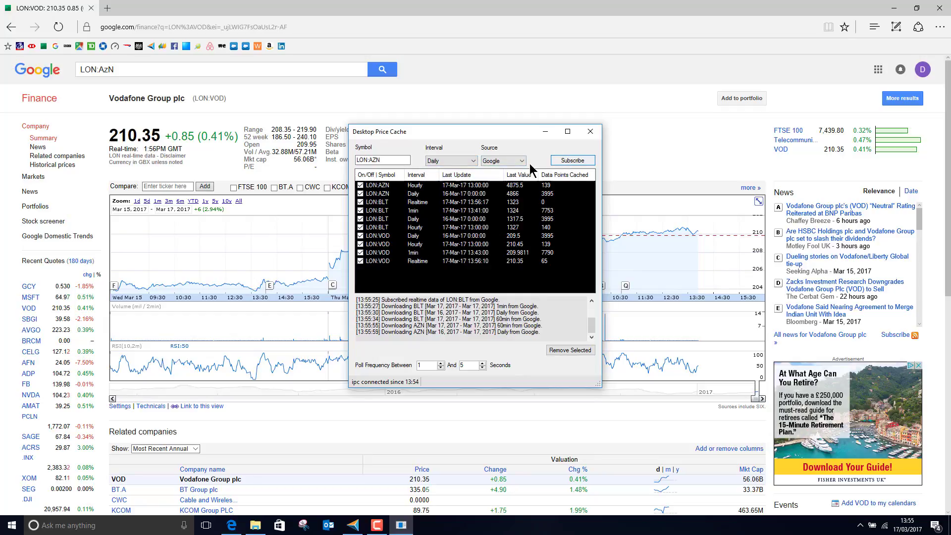
{"action": "left_click", "coordinate": [473, 160]}
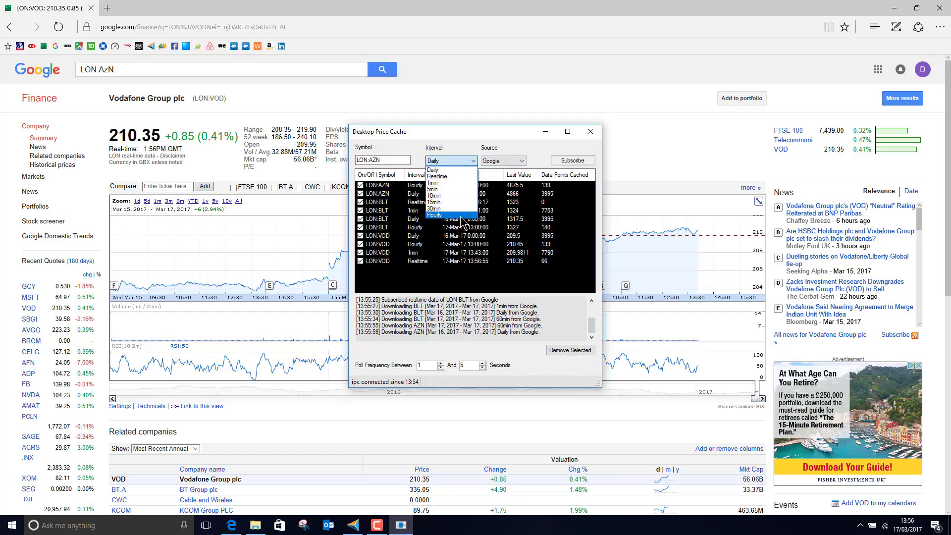
{"action": "left_click", "coordinate": [450, 183]}
{"action": "left_click", "coordinate": [562, 161]}
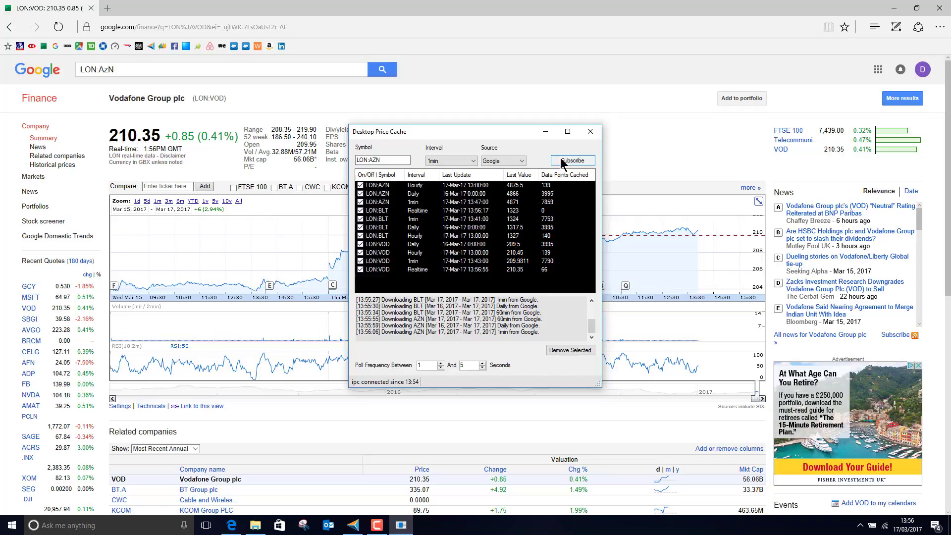
{"action": "left_click", "coordinate": [473, 161]}
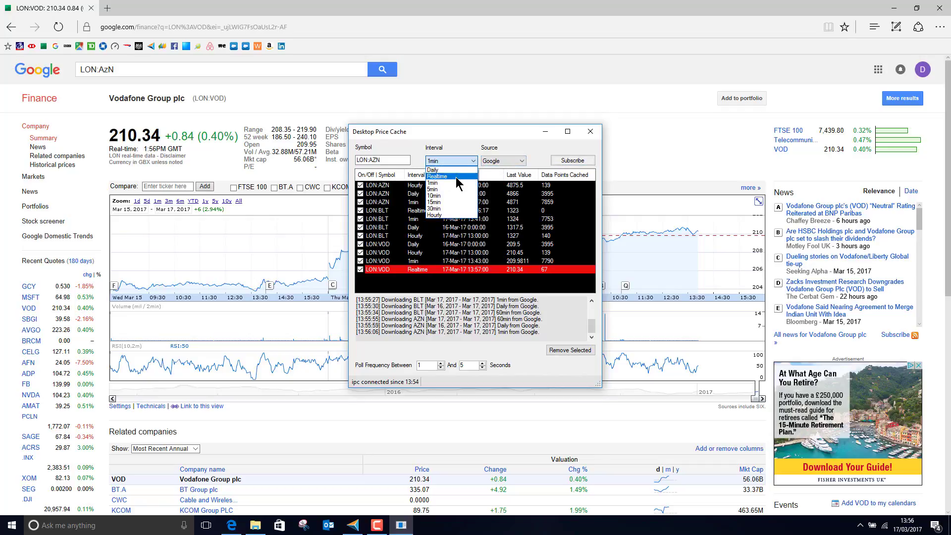
{"action": "left_click", "coordinate": [456, 177]}
{"action": "left_click", "coordinate": [566, 164]}
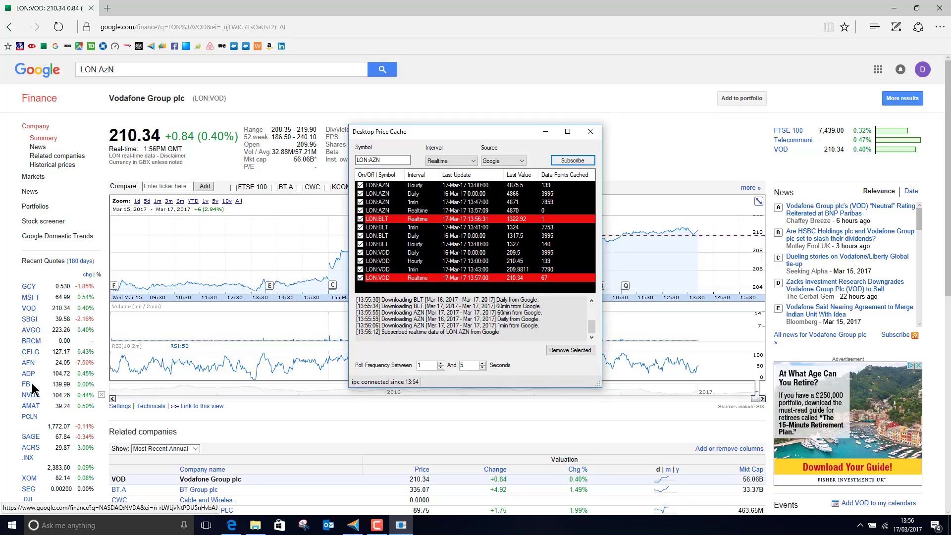
Open the NASDAQ:MSFT Microsoft quote from Google Finance's Recent Quotes.
{"action": "left_click", "coordinate": [31, 299]}
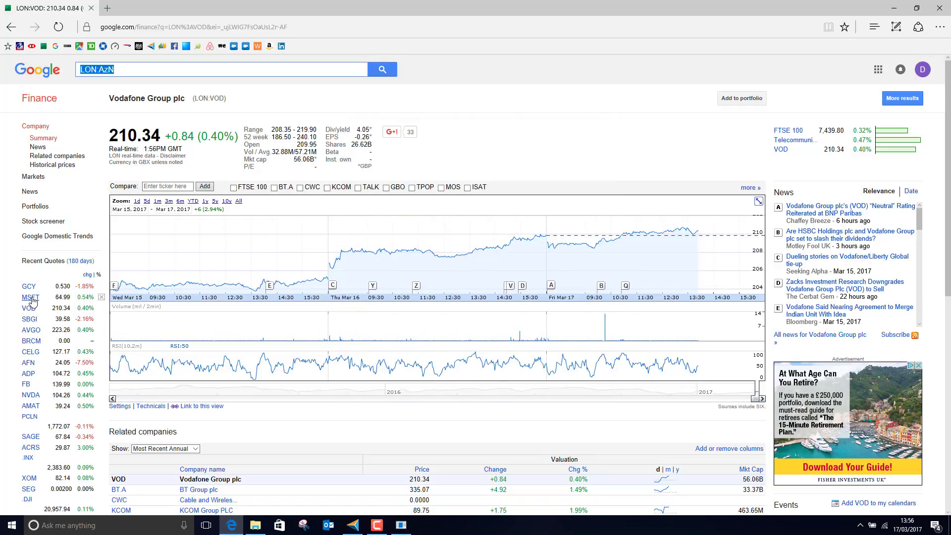
{"action": "left_click", "coordinate": [31, 298]}
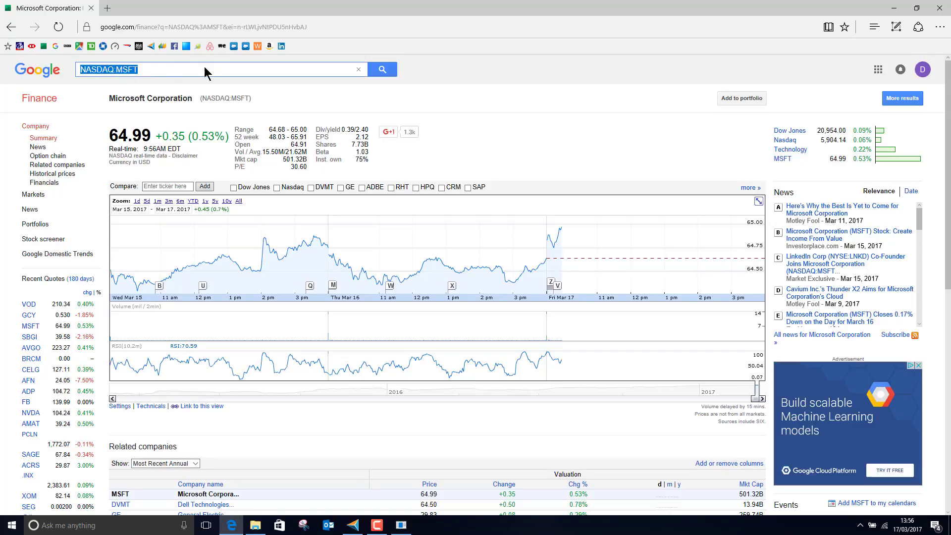
Replace the cache symbol with NASDAQ:MSFT and subscribe it at Realtime and 1min.
{"action": "key", "text": "alt+Tab"}
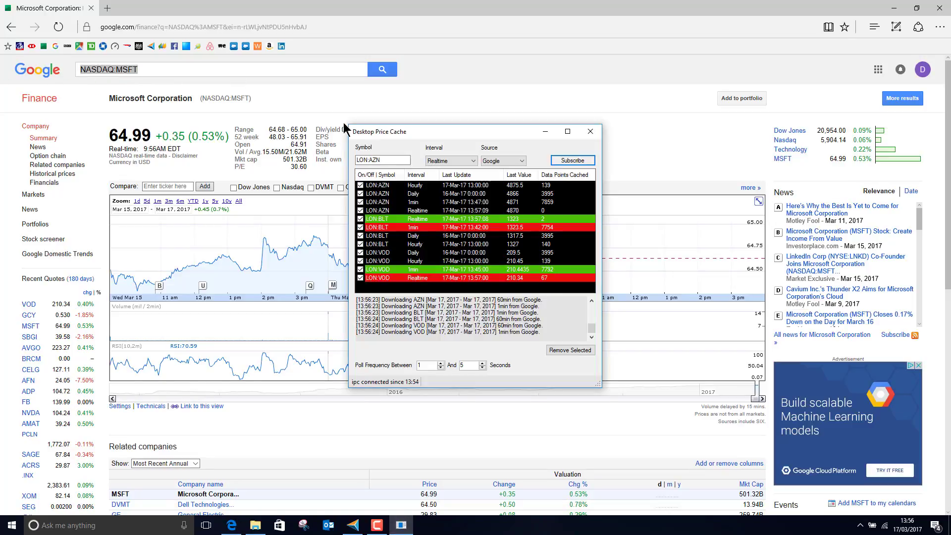
{"action": "left_click_drag", "start_coordinate": [383, 159], "coordinate": [348, 158]}
{"action": "type", "text": "NASDAQ:MSFT"}
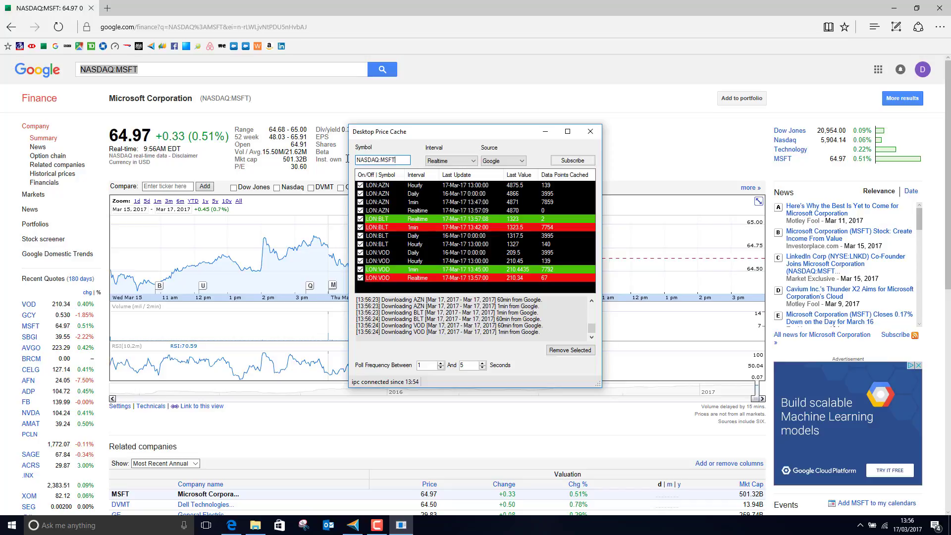
{"action": "left_click", "coordinate": [568, 162]}
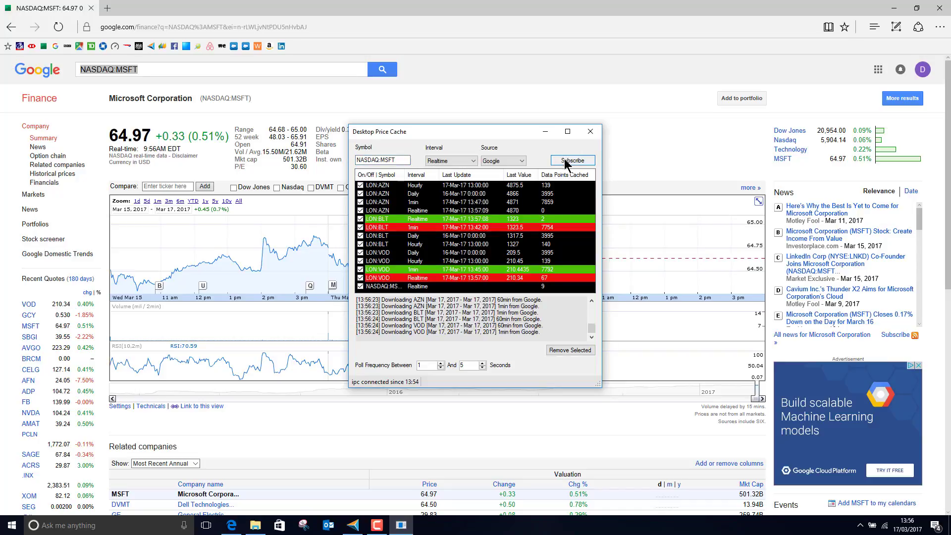
{"action": "left_click", "coordinate": [469, 161]}
{"action": "left_click", "coordinate": [455, 184]}
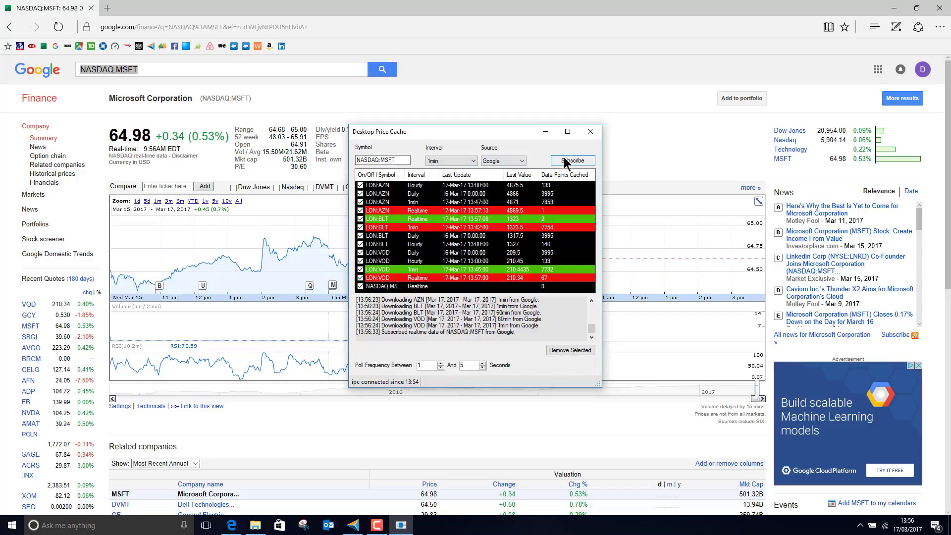
{"action": "left_click", "coordinate": [568, 160]}
Add Hourly and Daily MSFT subscriptions and make the cache window tall enough for every row.
{"action": "left_click", "coordinate": [473, 163]}
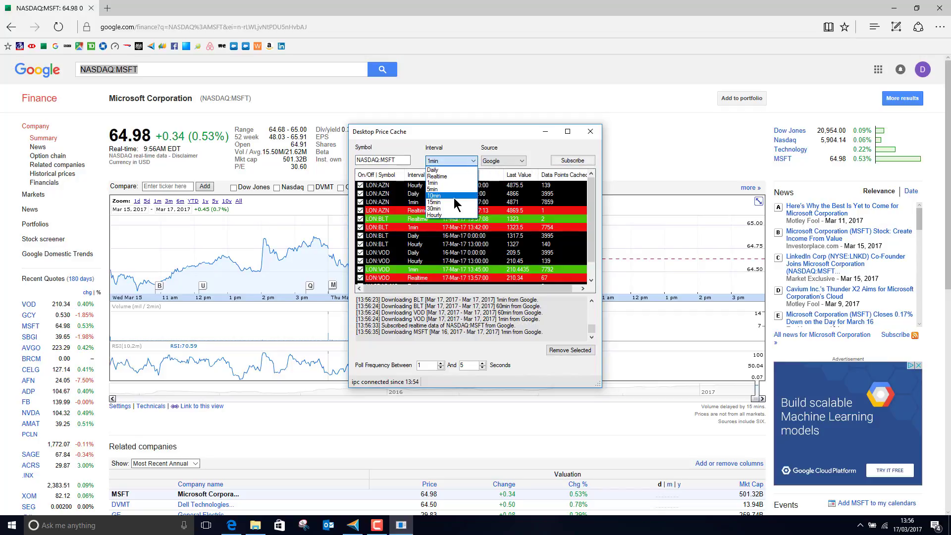
{"action": "left_click", "coordinate": [450, 214]}
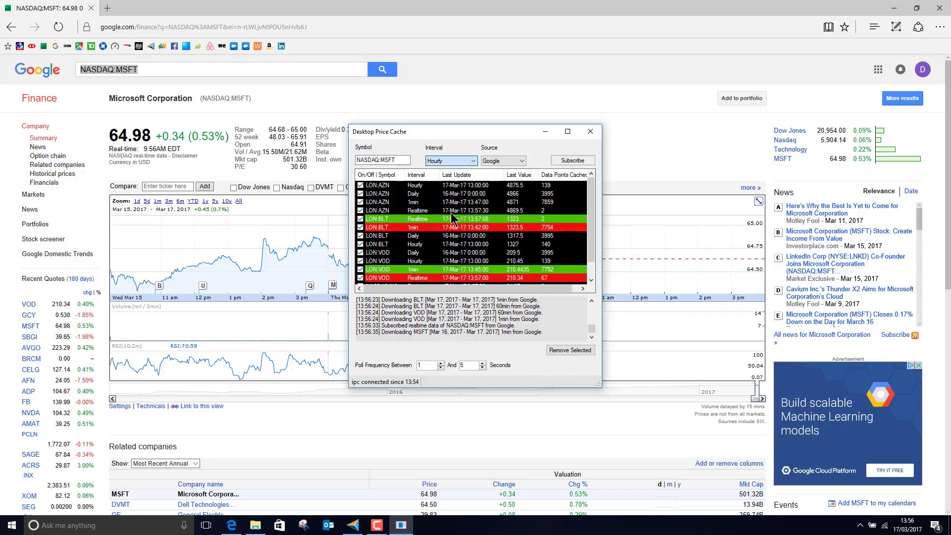
{"action": "left_click", "coordinate": [573, 160]}
{"action": "left_click", "coordinate": [474, 161]}
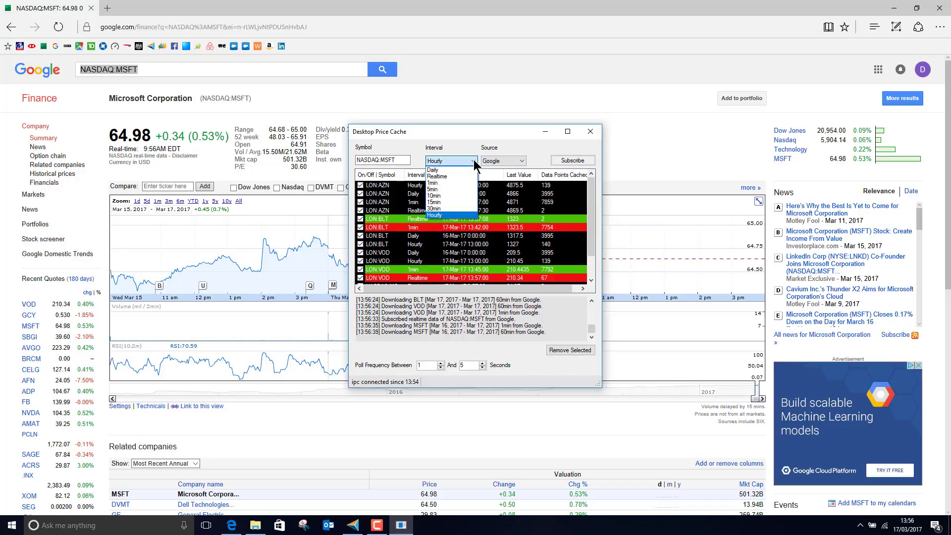
{"action": "left_click", "coordinate": [433, 170]}
{"action": "left_click", "coordinate": [573, 161]}
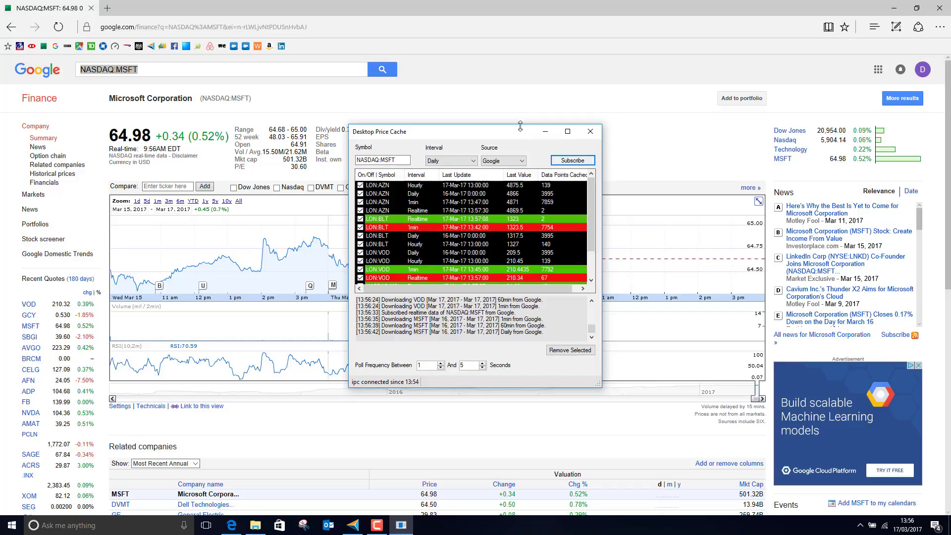
{"action": "left_click_drag", "start_coordinate": [520, 126], "coordinate": [525, 38]}
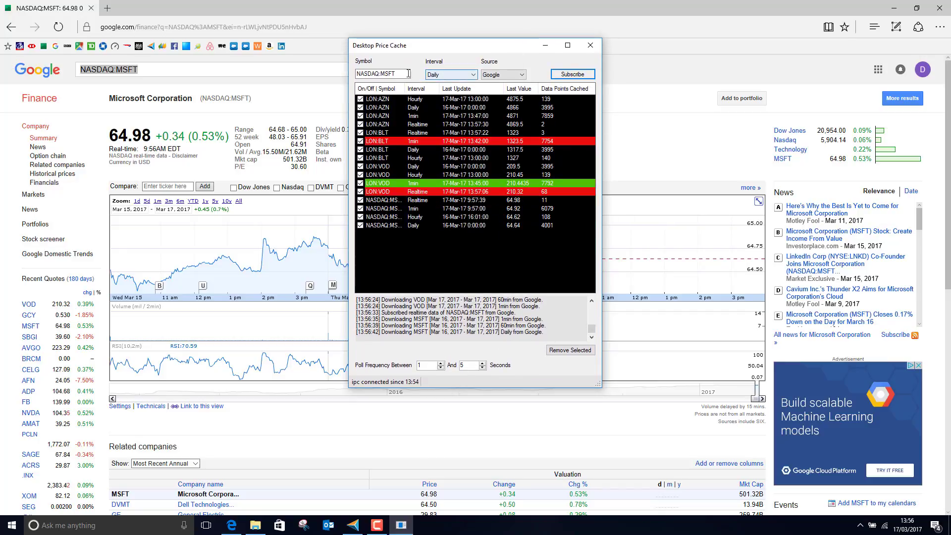
{"action": "left_click_drag", "start_coordinate": [398, 74], "coordinate": [384, 75]}
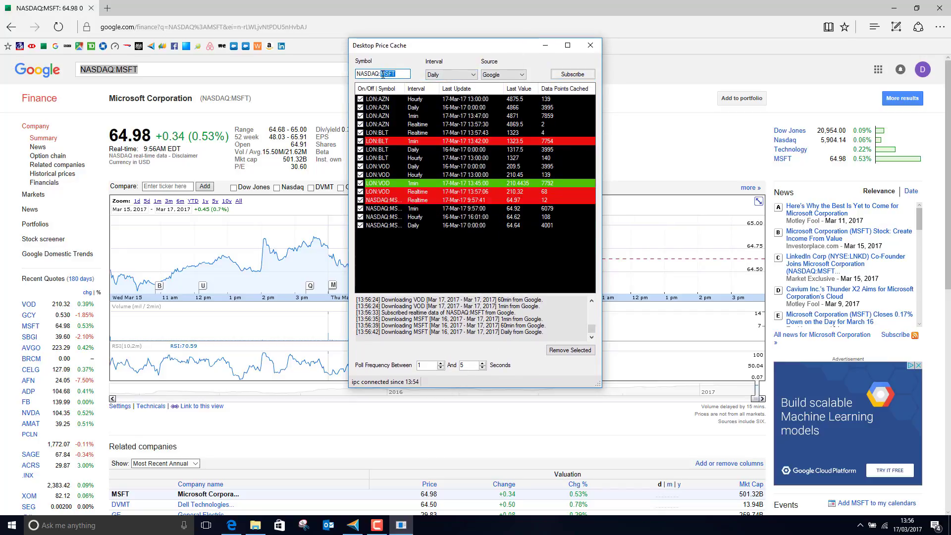
Subscribe NASDAQ:FB in the price cache at Daily, Realtime, Hourly and 1min intervals.
{"action": "type", "text": "FB"}
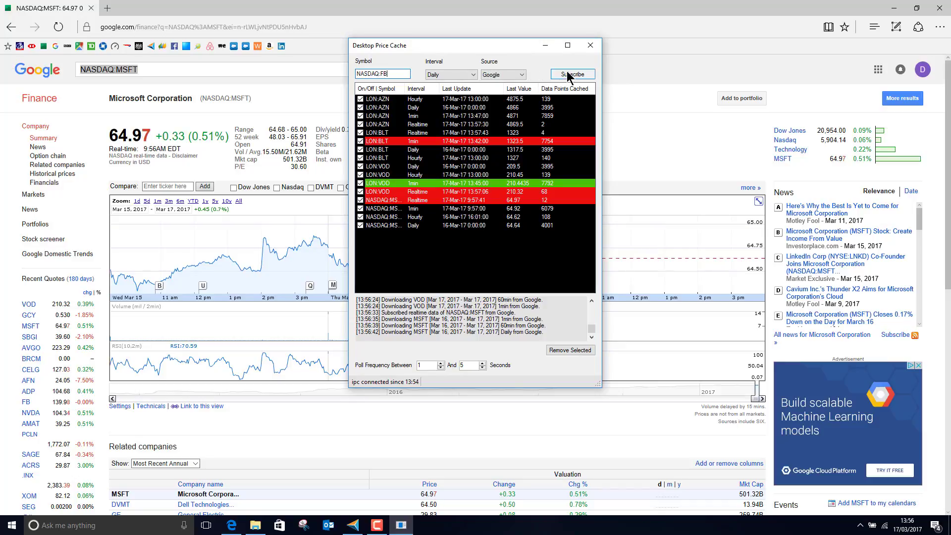
{"action": "left_click", "coordinate": [569, 74]}
{"action": "left_click", "coordinate": [474, 73]}
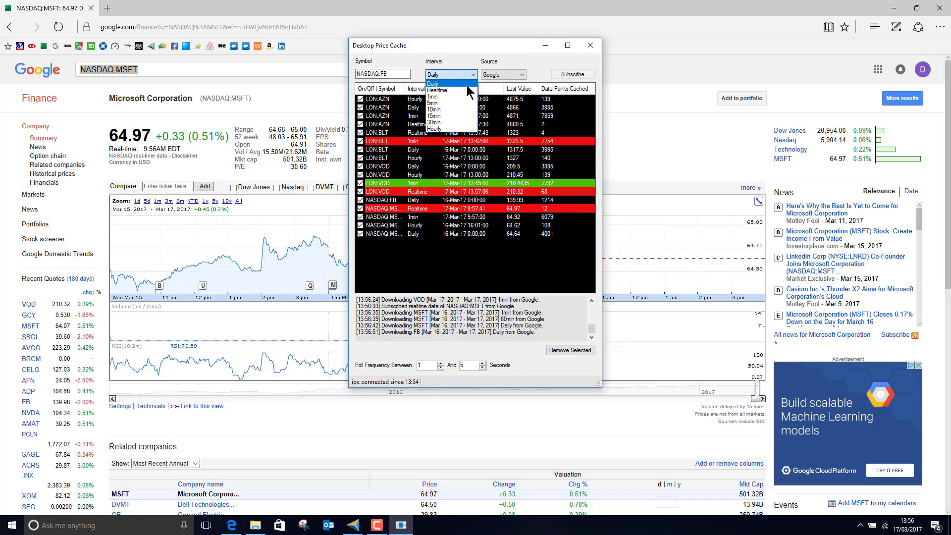
{"action": "key", "text": "Down"}
{"action": "key", "text": "Return"}
{"action": "key", "text": "Return"}
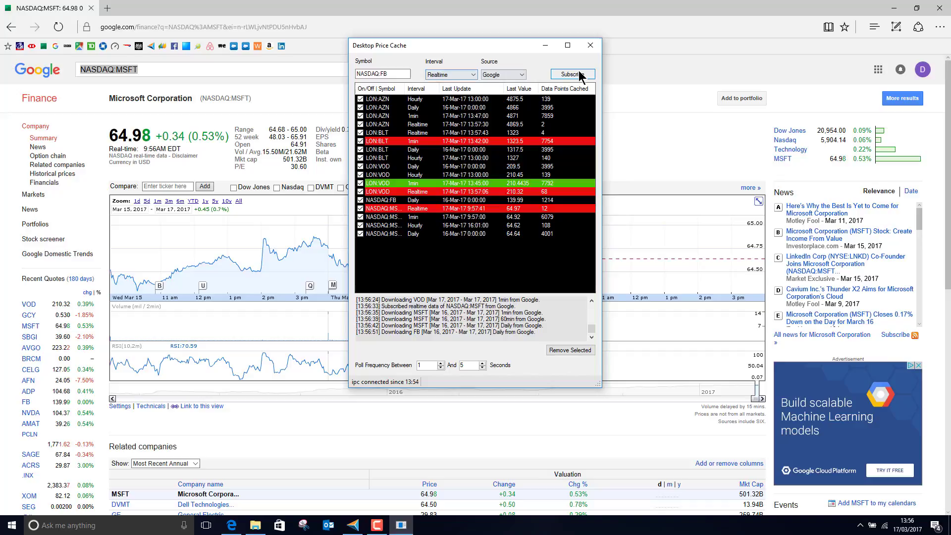
{"action": "left_click", "coordinate": [474, 75]}
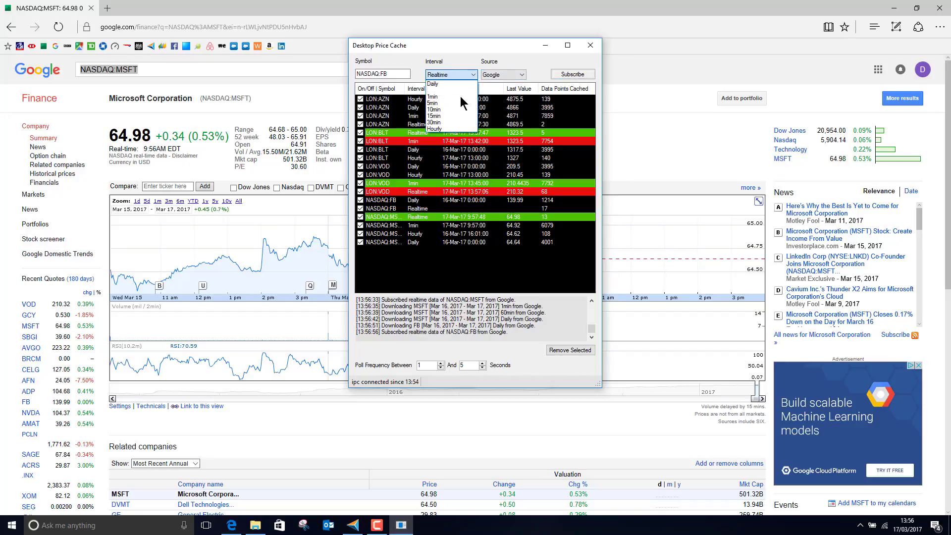
{"action": "left_click", "coordinate": [452, 128]}
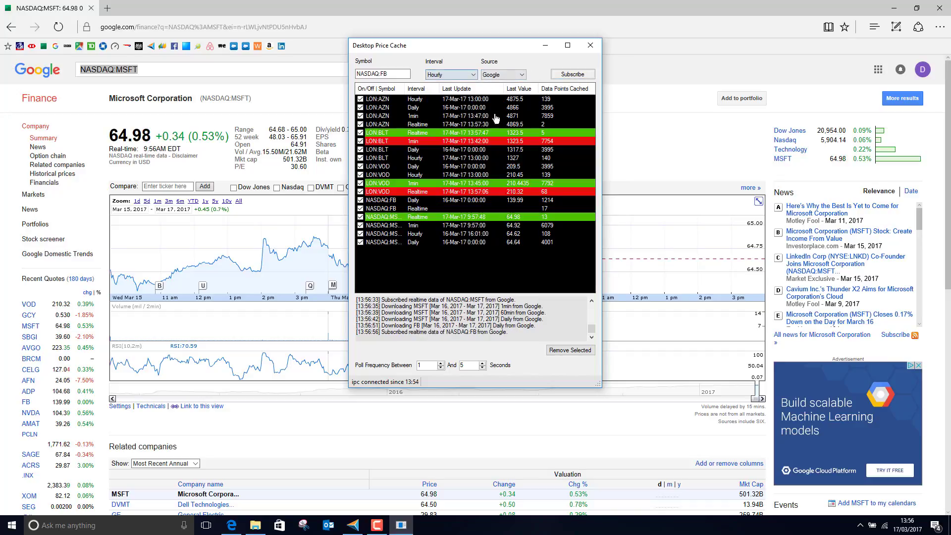
{"action": "left_click", "coordinate": [566, 74]}
{"action": "left_click", "coordinate": [474, 75]}
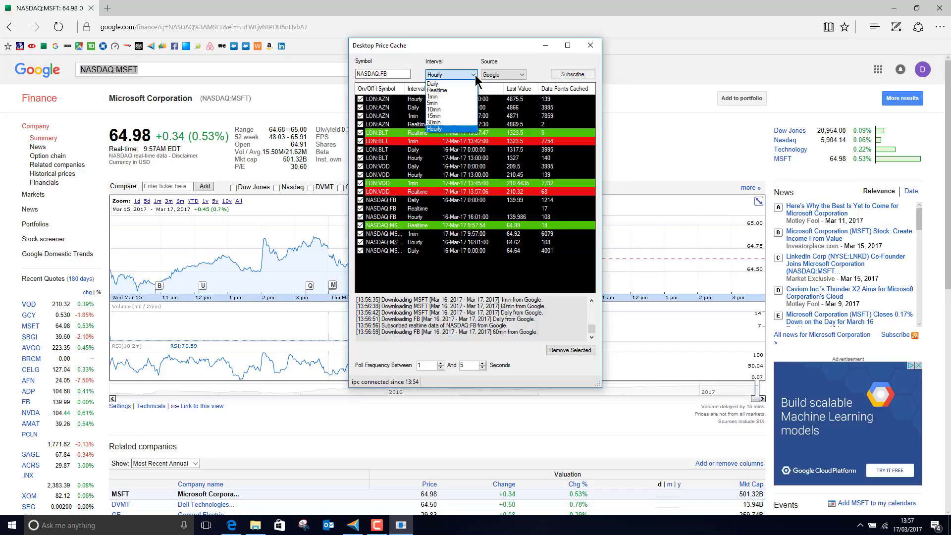
{"action": "left_click", "coordinate": [461, 96]}
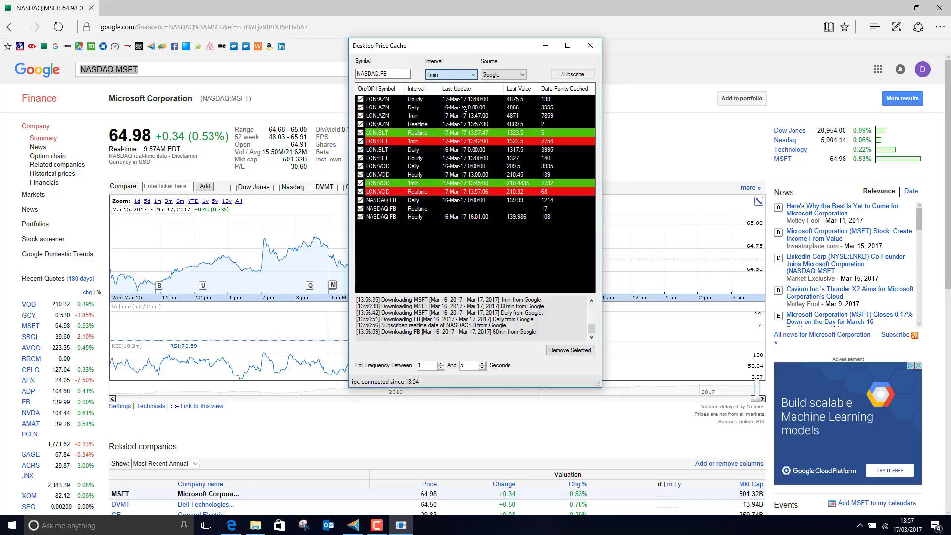
{"action": "left_click", "coordinate": [567, 75]}
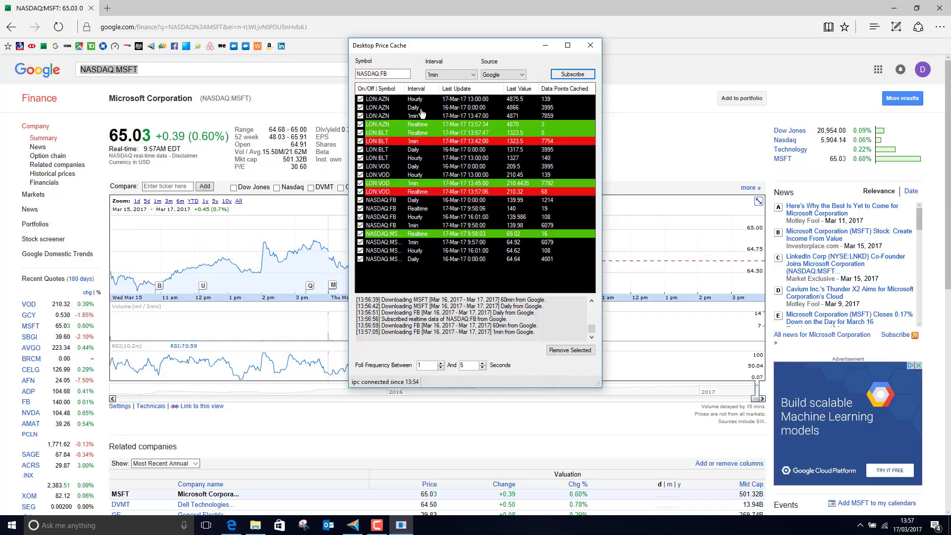
Replace FB with NASDAQ:AMZN and subscribe it at 1min, Daily and Hourly intervals.
{"action": "left_click_drag", "start_coordinate": [401, 75], "coordinate": [382, 74]}
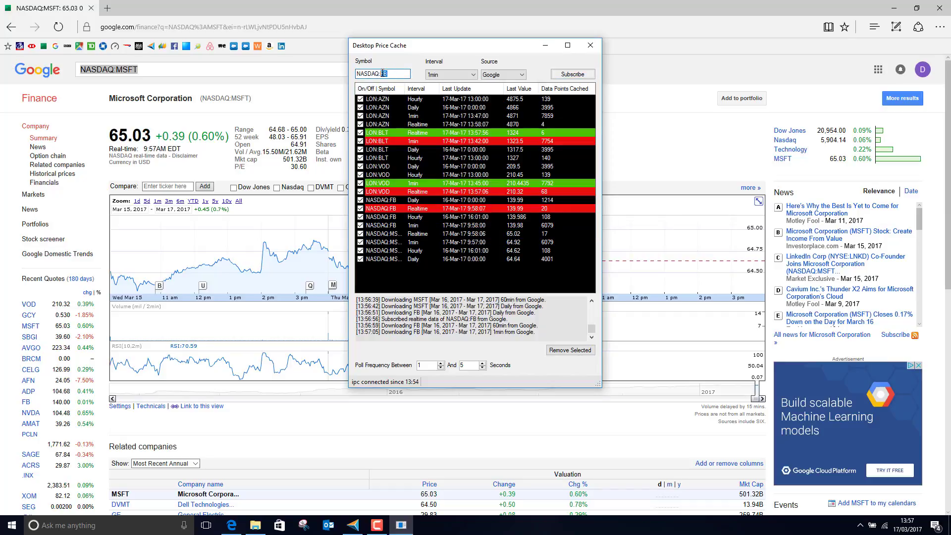
{"action": "type", "text": "AMZN"}
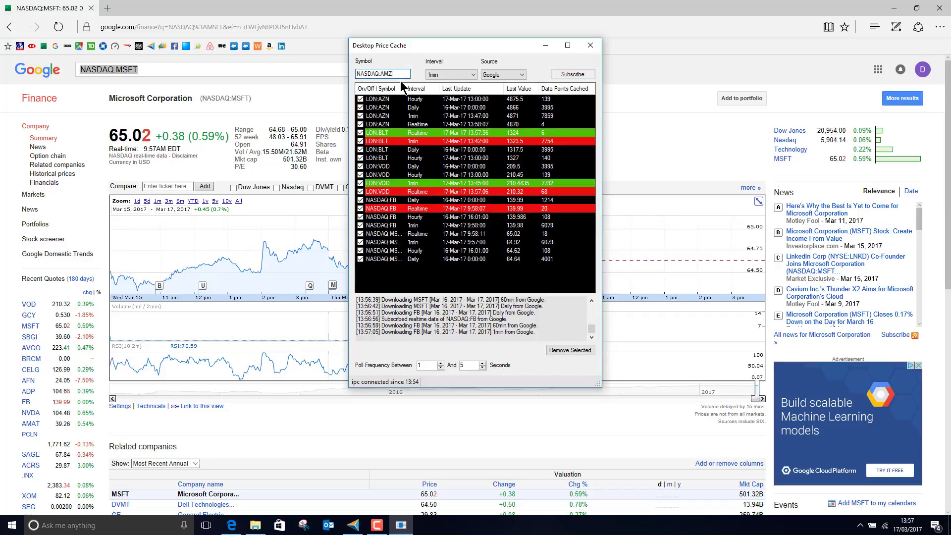
{"action": "left_click", "coordinate": [564, 76]}
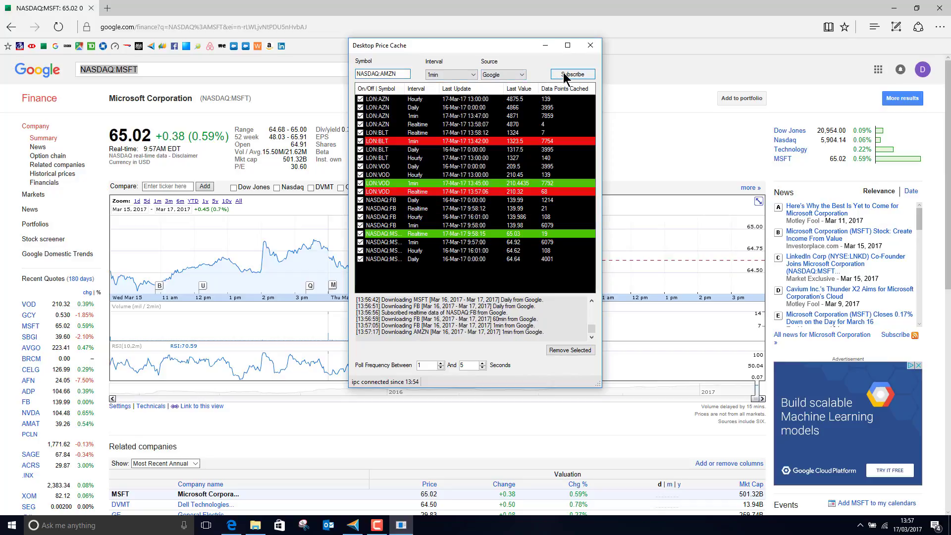
{"action": "left_click", "coordinate": [473, 74]}
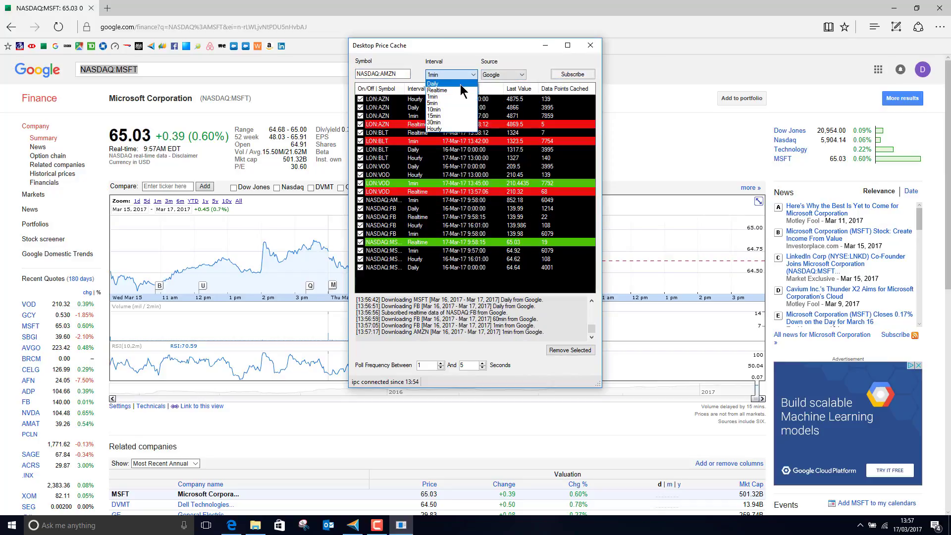
{"action": "left_click", "coordinate": [461, 85]}
{"action": "left_click", "coordinate": [567, 74]}
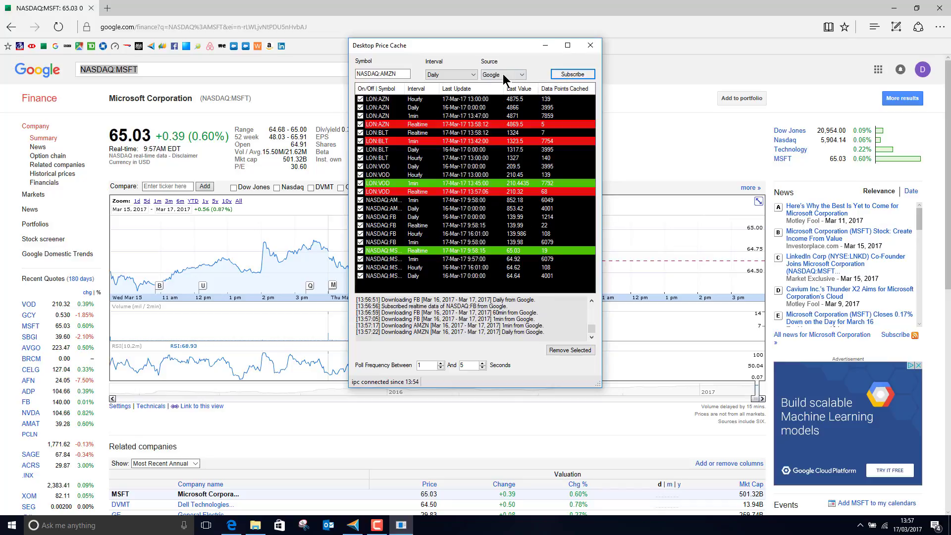
{"action": "left_click", "coordinate": [473, 74]}
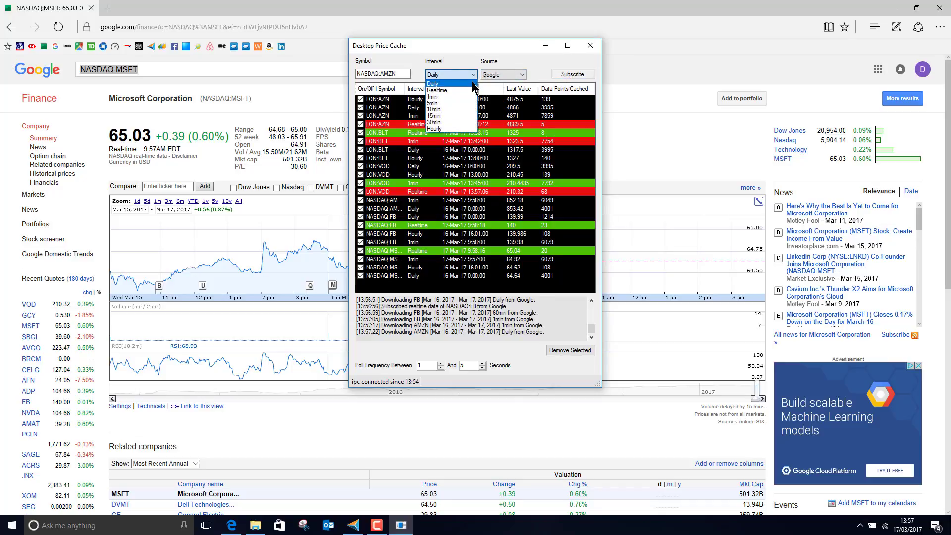
{"action": "left_click", "coordinate": [457, 128]}
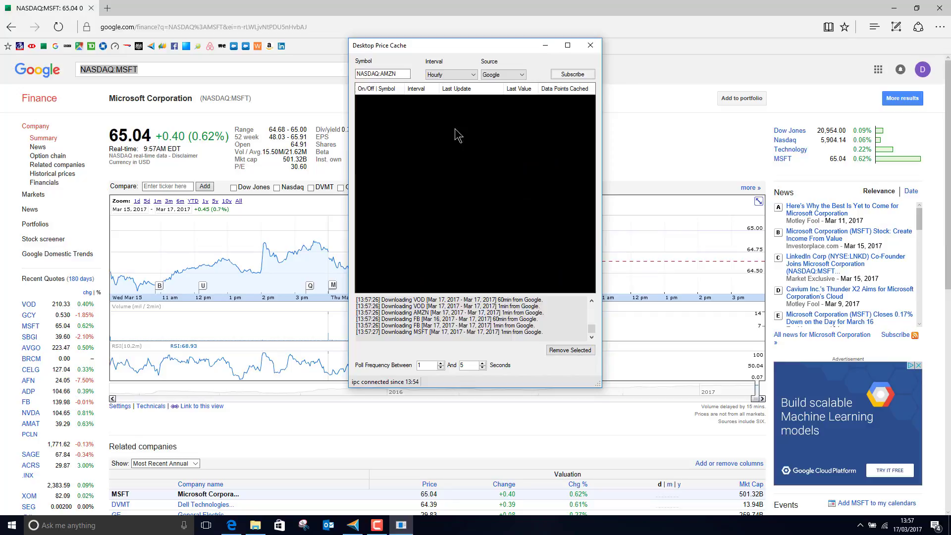
{"action": "left_click", "coordinate": [572, 75]}
Resubmit the 1min AMZN request and add a Realtime Google subscription.
{"action": "left_click", "coordinate": [472, 74]}
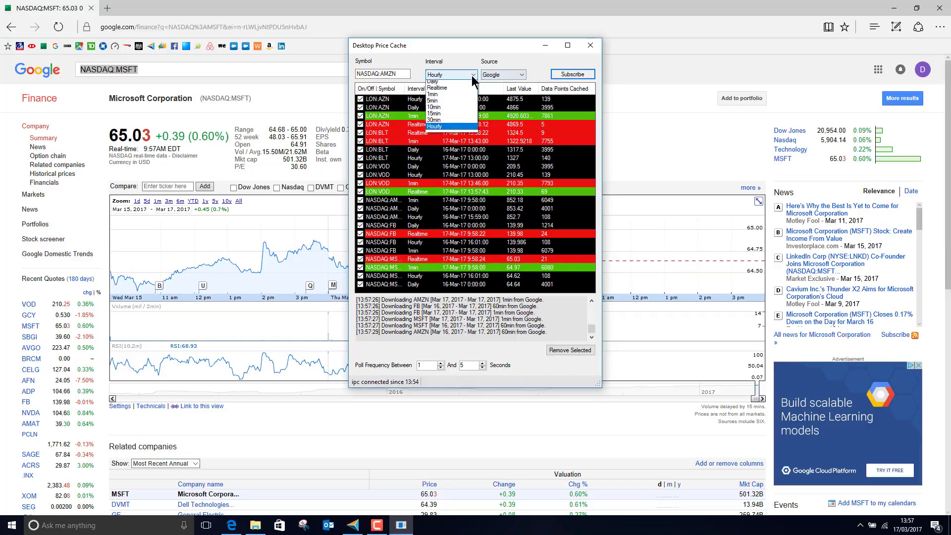
{"action": "left_click", "coordinate": [455, 98]}
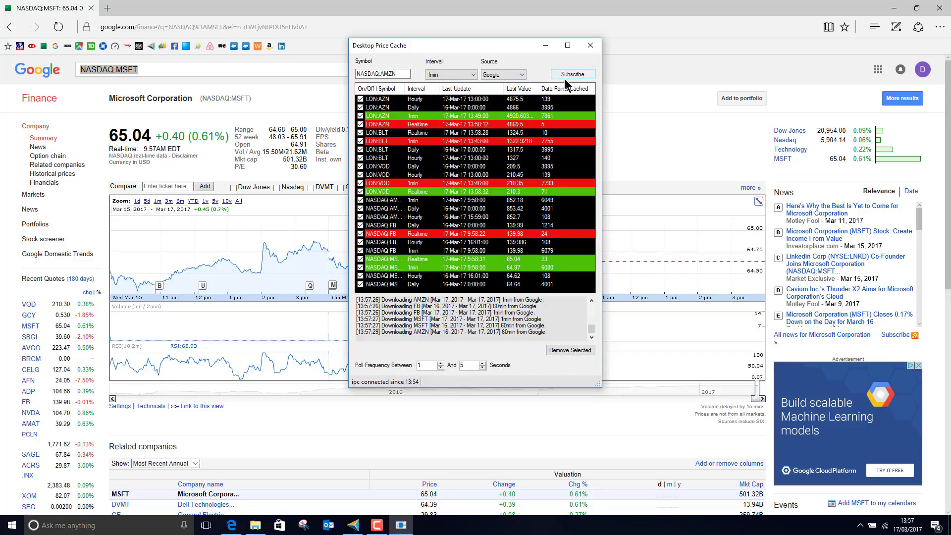
{"action": "left_click", "coordinate": [566, 75]}
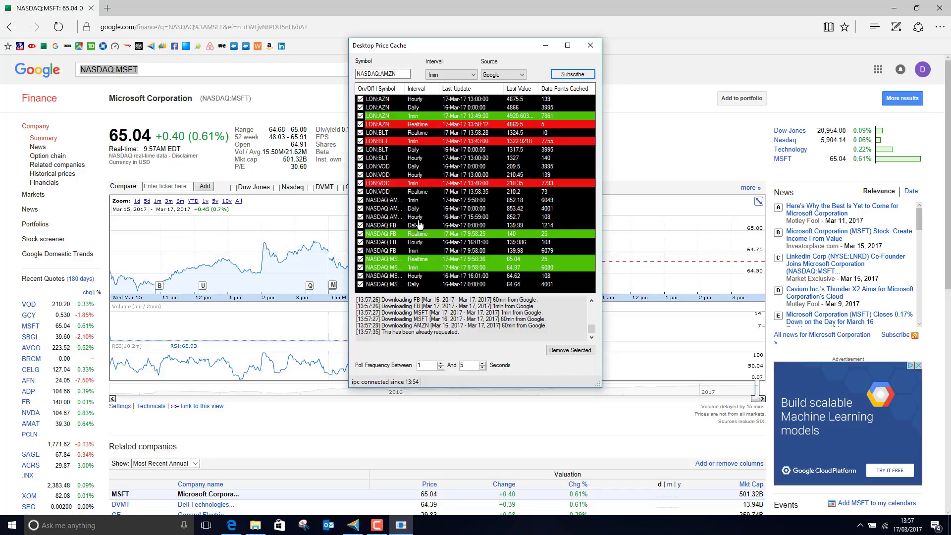
{"action": "left_click", "coordinate": [467, 76]}
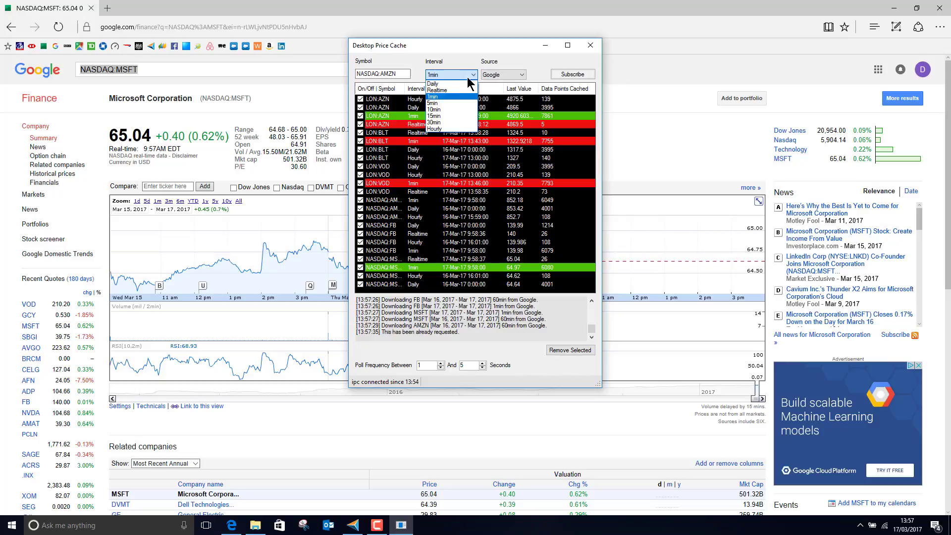
{"action": "left_click", "coordinate": [446, 90]}
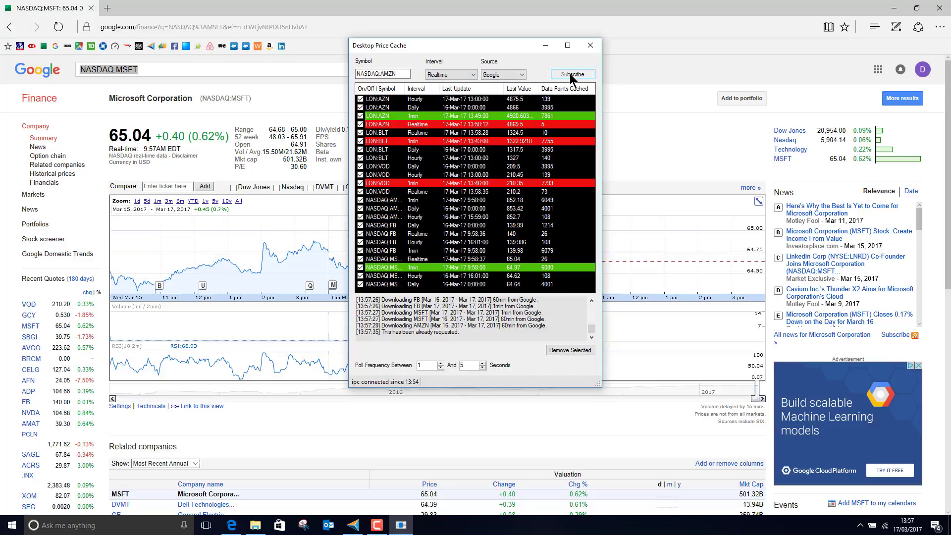
{"action": "left_click", "coordinate": [571, 74]}
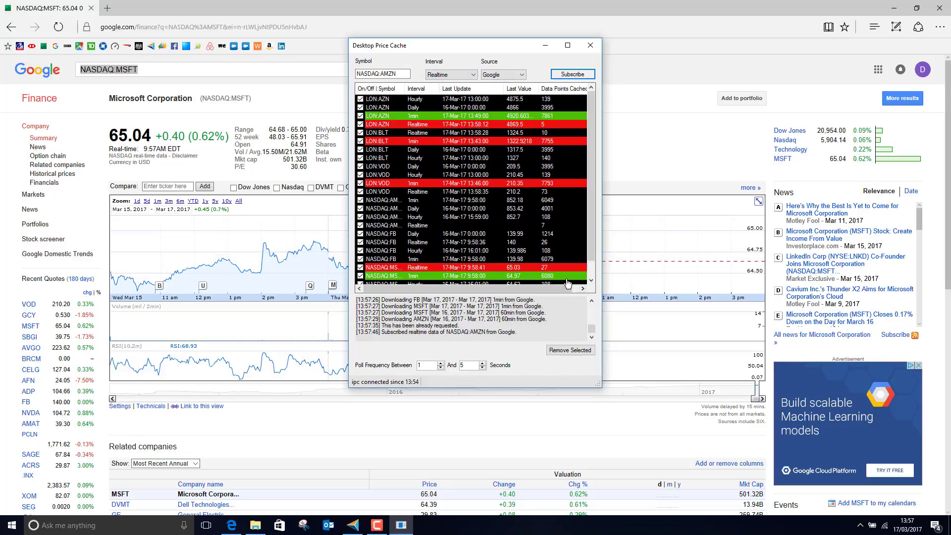
Open a maximized daily NASDAQ:FB candlestick chart from the Web Price Feed in Layout 2.
{"action": "left_click", "coordinate": [545, 44]}
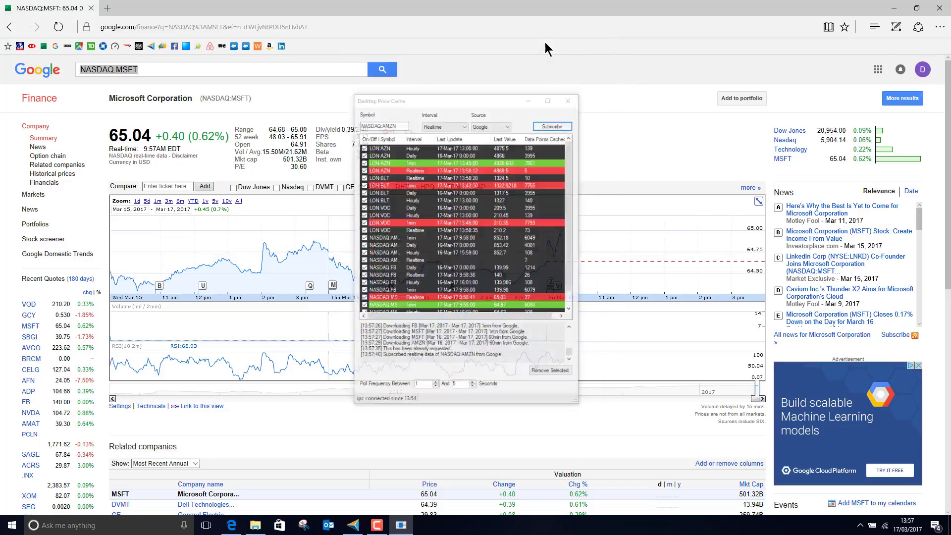
{"action": "left_click", "coordinate": [353, 526]}
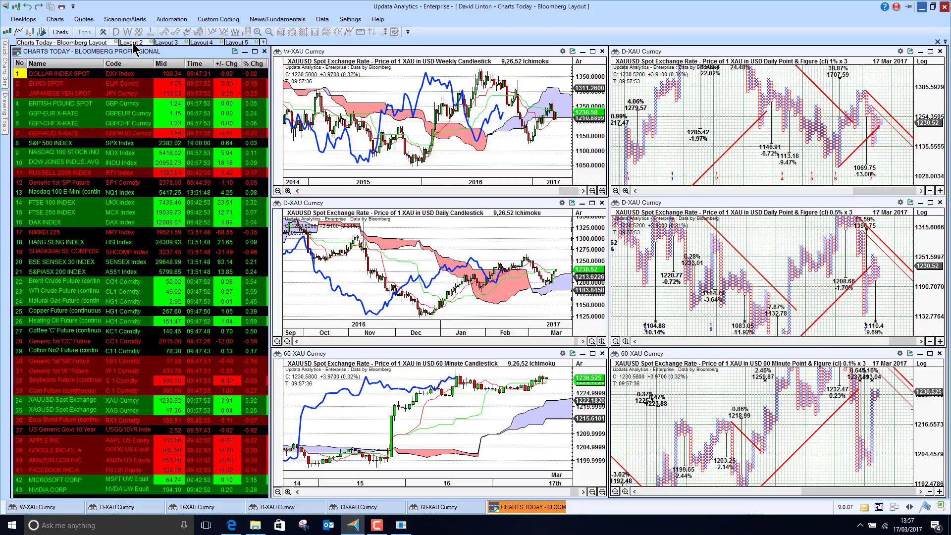
{"action": "left_click", "coordinate": [133, 43]}
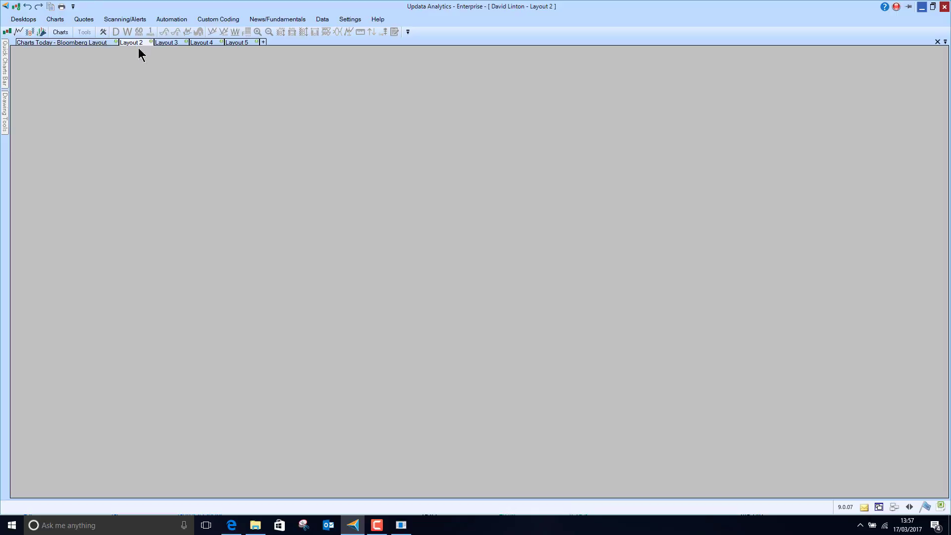
{"action": "double_click", "coordinate": [191, 118]}
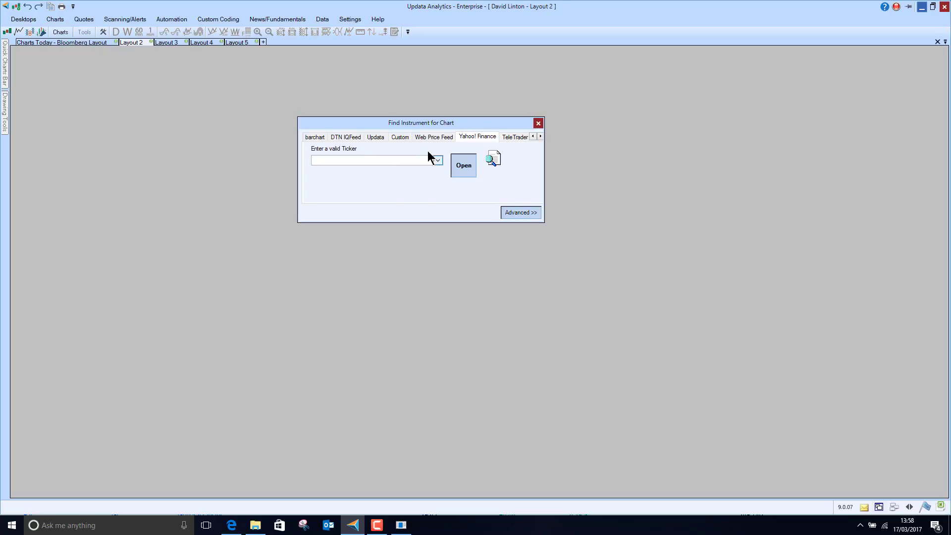
{"action": "left_click", "coordinate": [436, 137]}
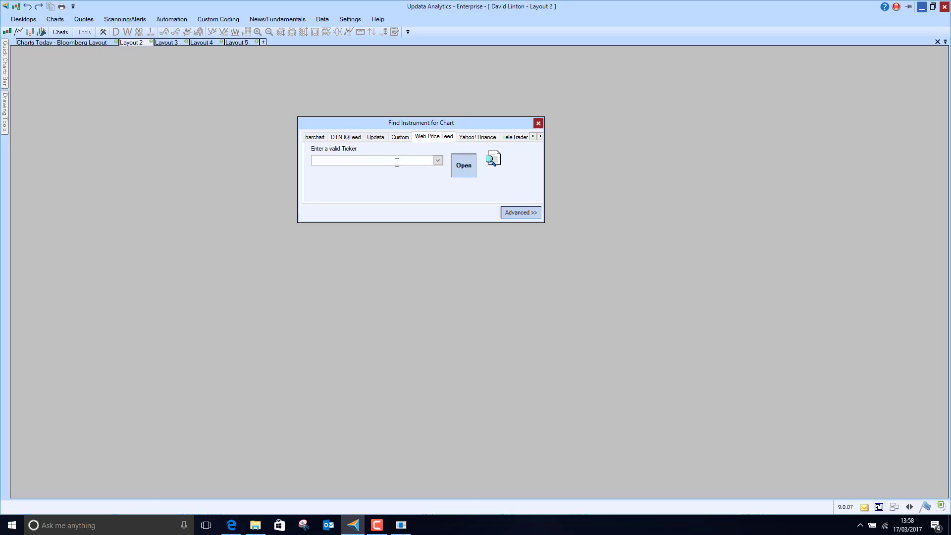
{"action": "type", "text": "N"}
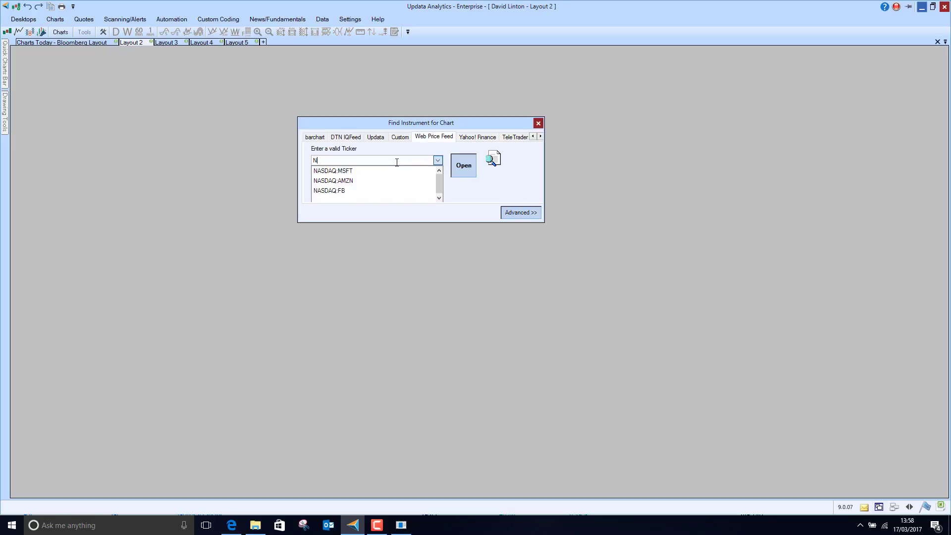
{"action": "key", "text": "Down"}
{"action": "key", "text": "Down"}
{"action": "key", "text": "Down"}
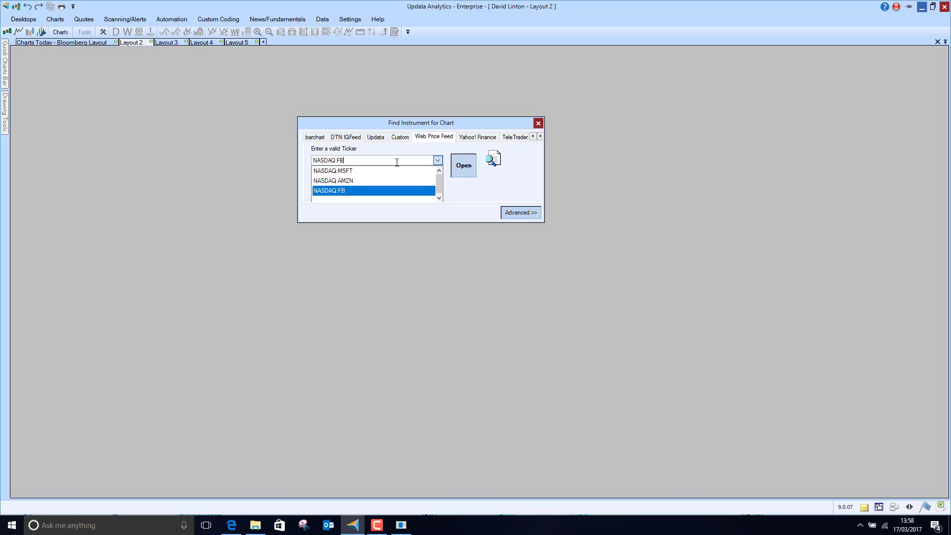
{"action": "key", "text": "Return"}
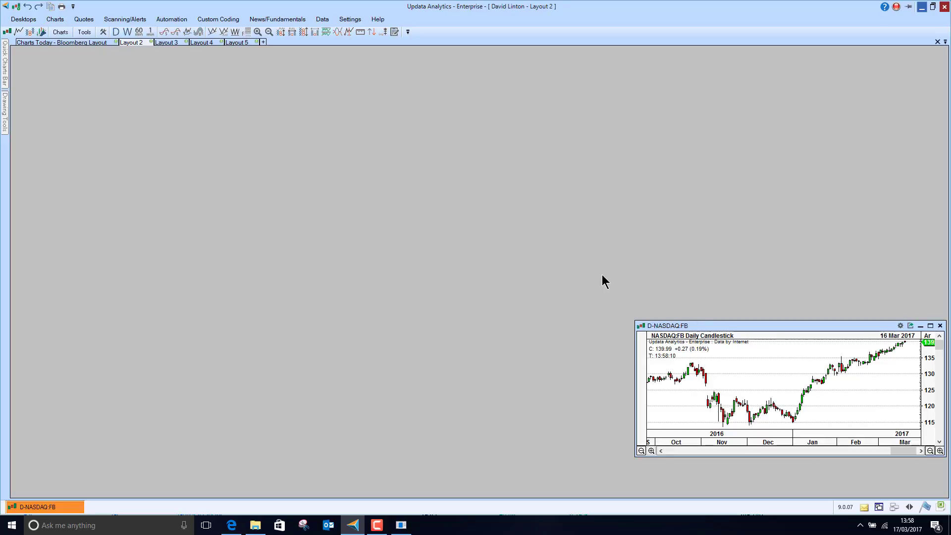
{"action": "double_click", "coordinate": [749, 325]}
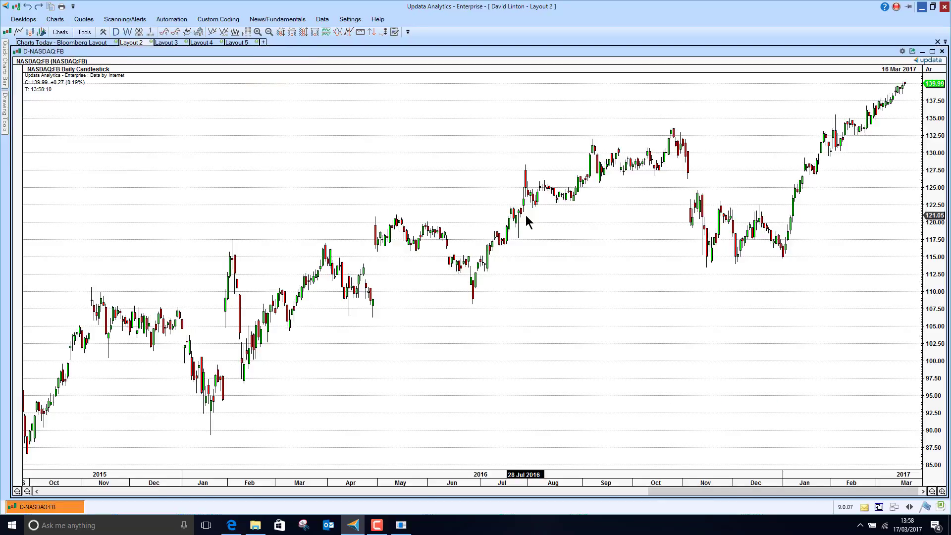
Make the FB chart 1-minute Point & Figure with a 0.05 x 3 box size.
{"action": "left_click", "coordinate": [139, 32]}
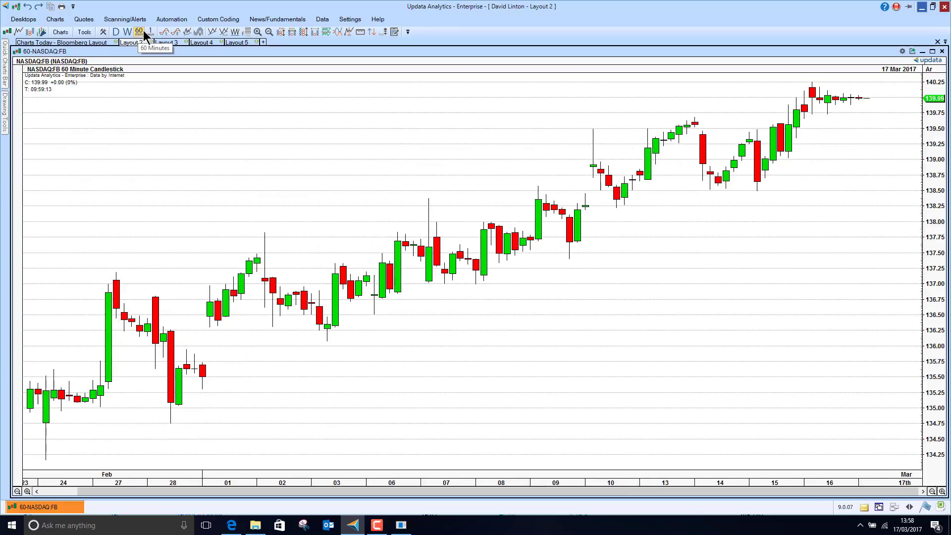
{"action": "left_click", "coordinate": [150, 31]}
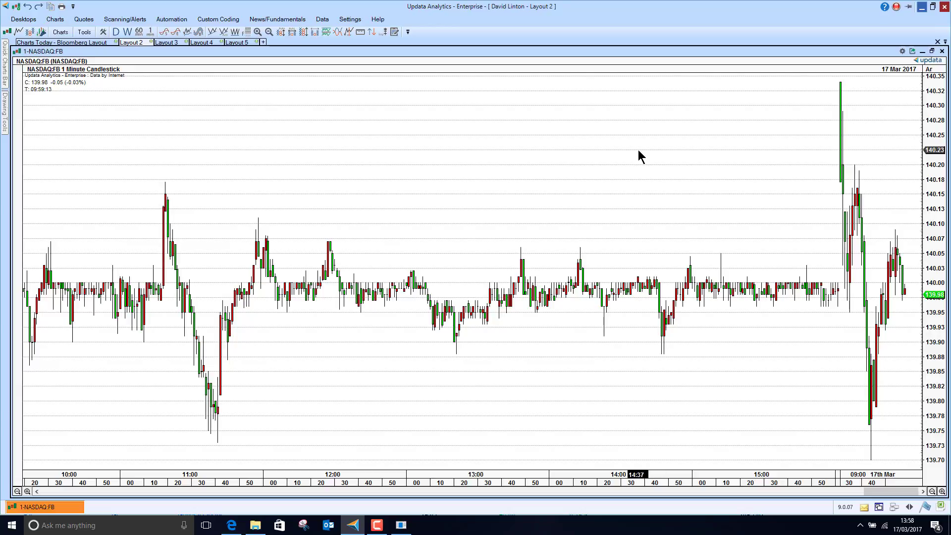
{"action": "key", "text": "p"}
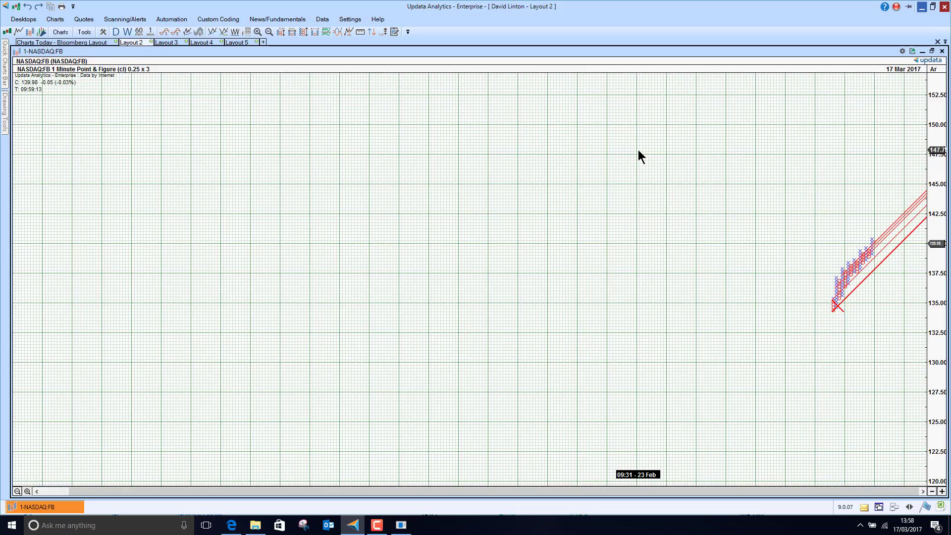
{"action": "left_click", "coordinate": [933, 491]}
{"action": "left_click", "coordinate": [932, 491]}
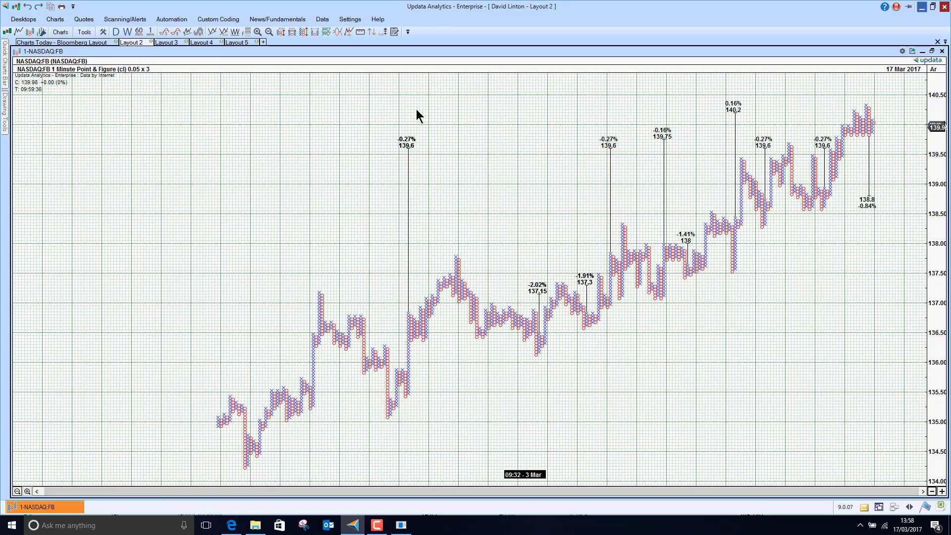
Open REAL TIME LIST in Layout 3, shrink its window to fit, and chart LON:VOD.
{"action": "left_click", "coordinate": [172, 43]}
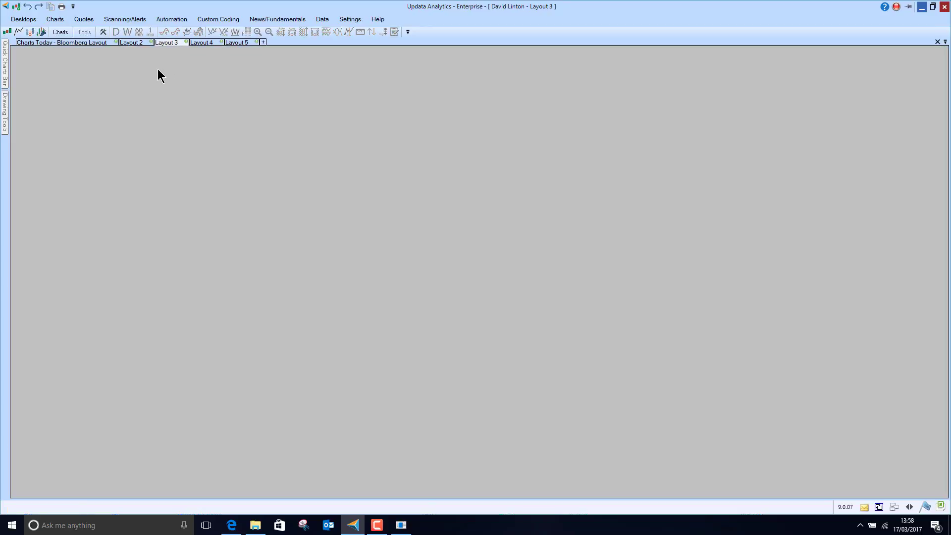
{"action": "left_click", "coordinate": [84, 18]}
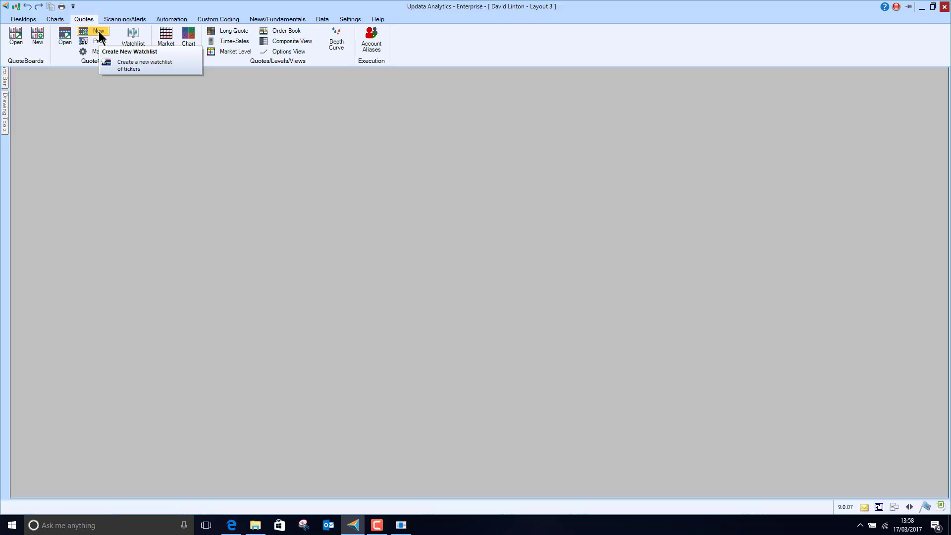
{"action": "left_click", "coordinate": [66, 37]}
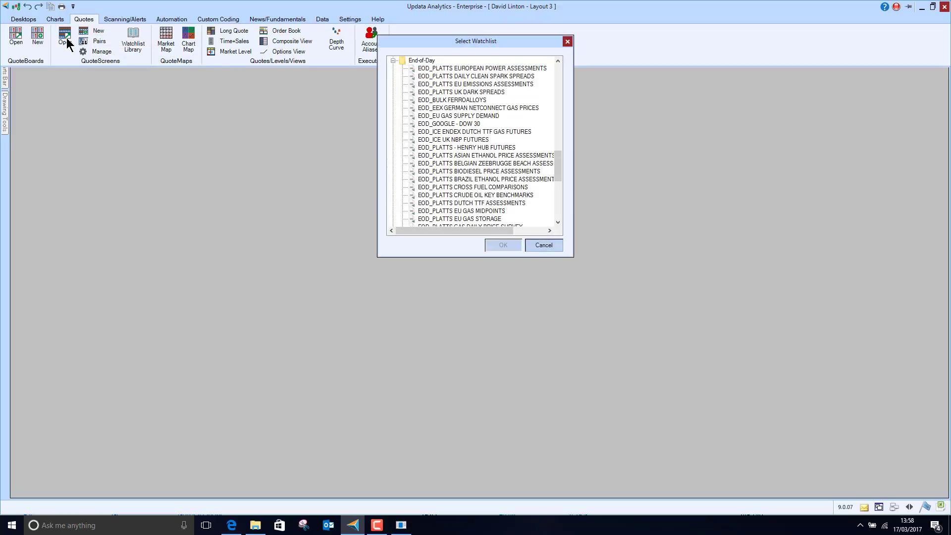
{"action": "left_click_drag", "start_coordinate": [557, 166], "coordinate": [558, 139]}
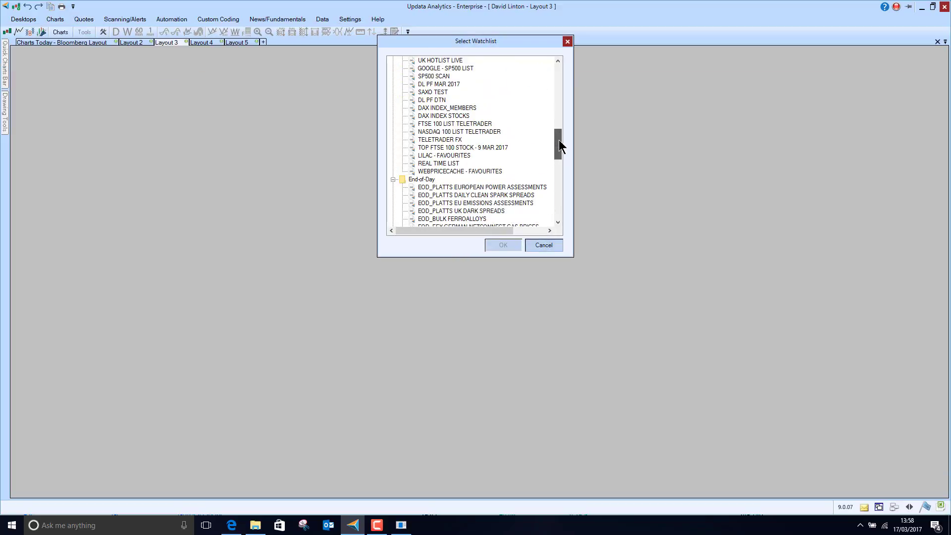
{"action": "double_click", "coordinate": [443, 164]}
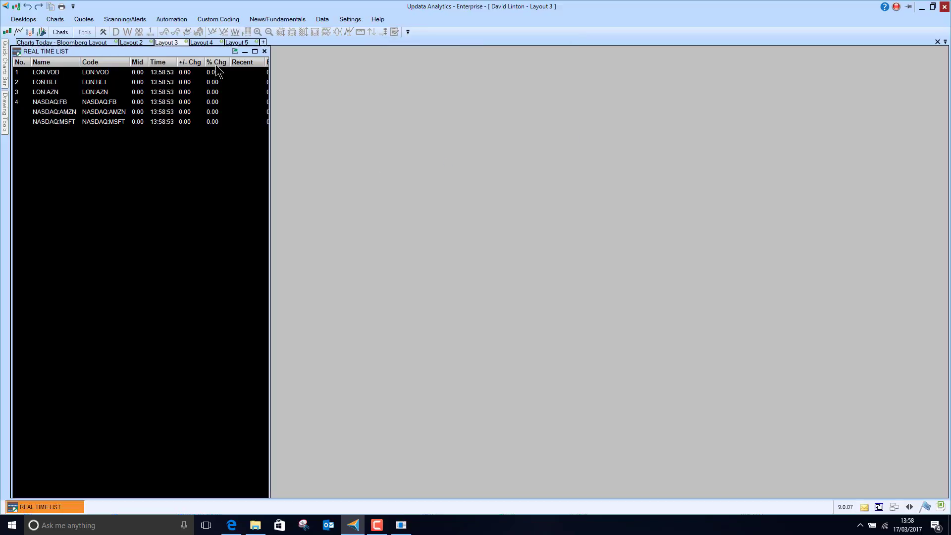
{"action": "left_click_drag", "start_coordinate": [224, 48], "coordinate": [216, 140]}
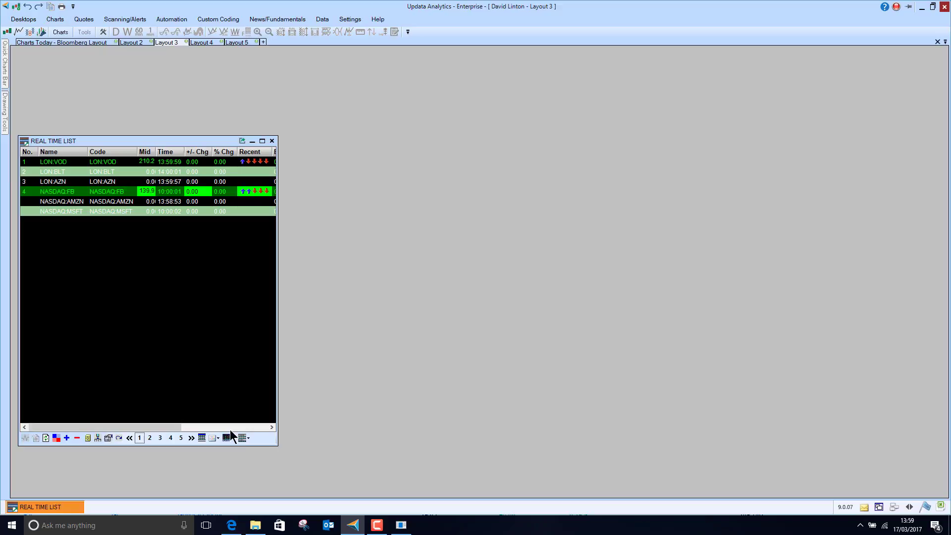
{"action": "left_click_drag", "start_coordinate": [261, 407], "coordinate": [259, 260]}
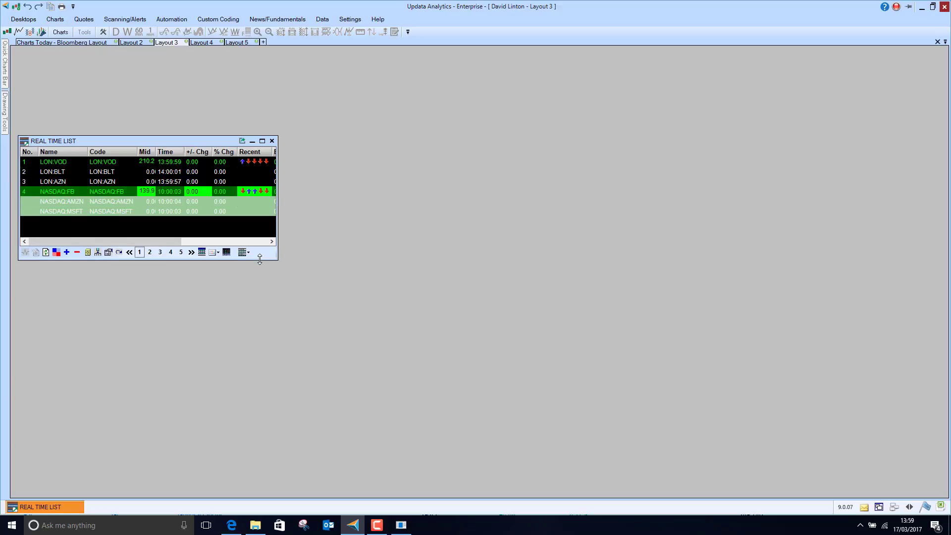
{"action": "double_click", "coordinate": [57, 164]}
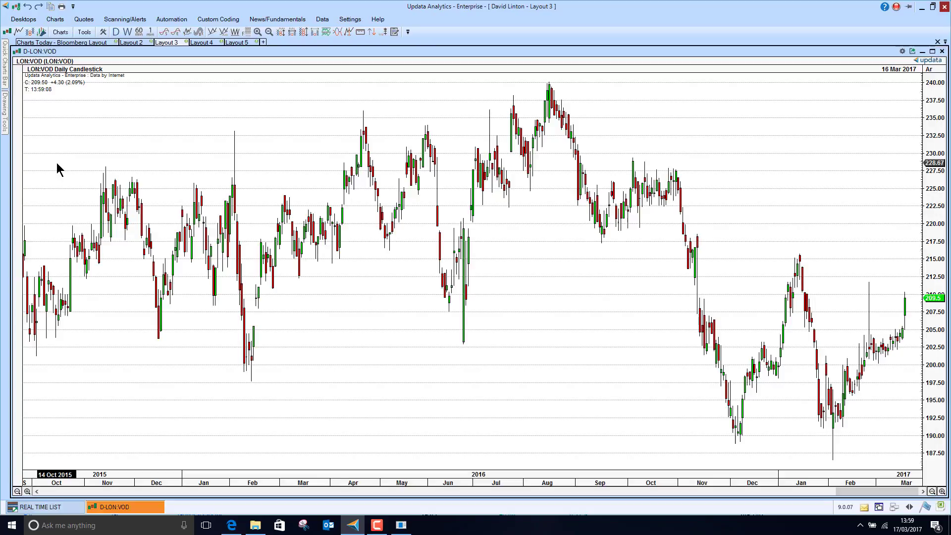
Set LON:VOD to 1-minute candles zoomed into late morning, then move to Layout 4.
{"action": "left_click", "coordinate": [139, 32]}
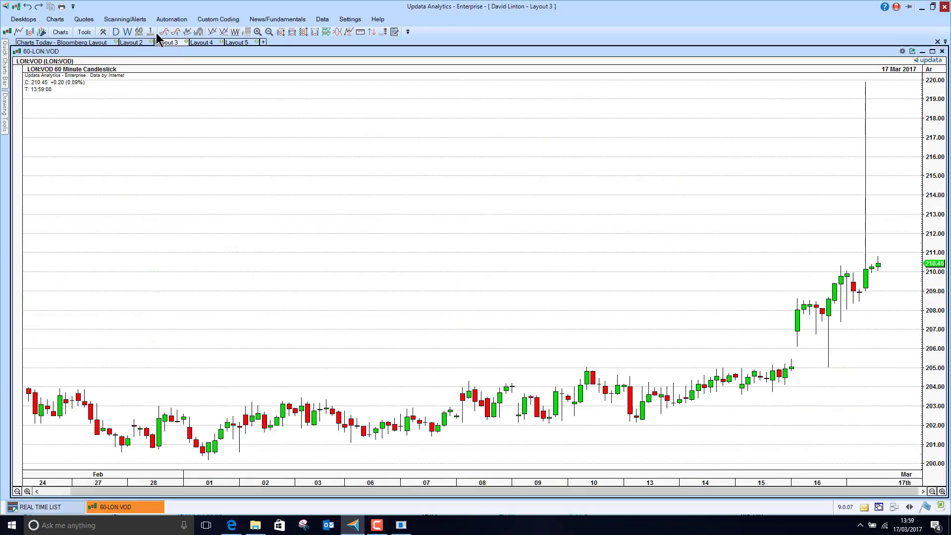
{"action": "left_click", "coordinate": [151, 32]}
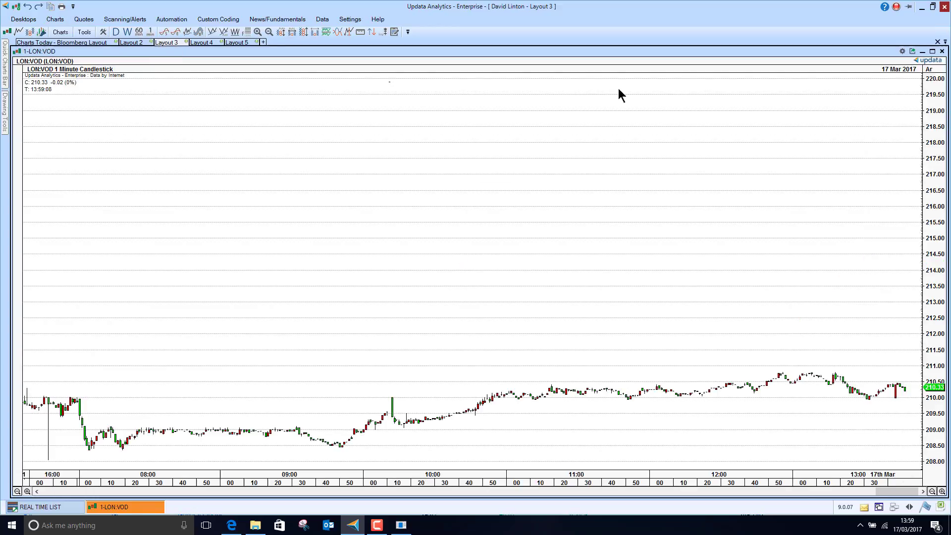
{"action": "left_click_drag", "start_coordinate": [875, 491], "coordinate": [897, 493]}
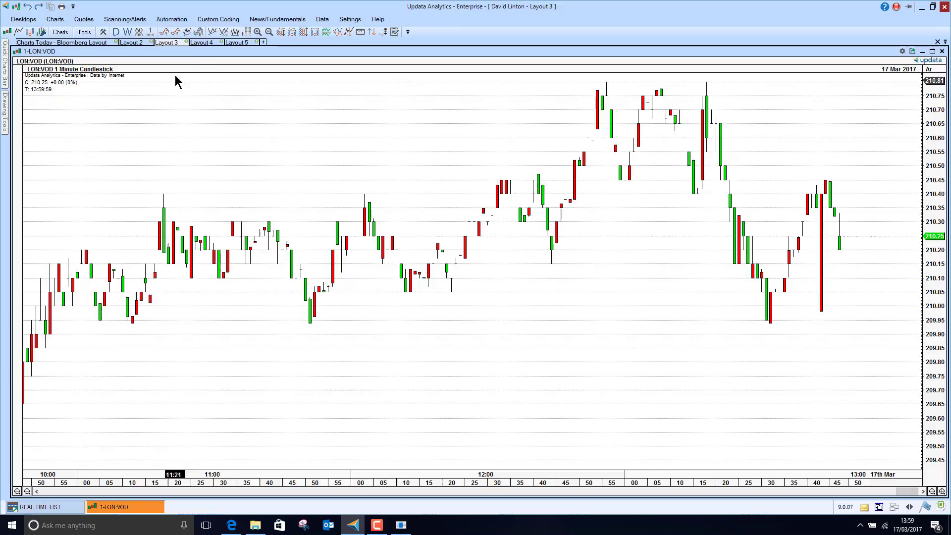
{"action": "left_click", "coordinate": [202, 43]}
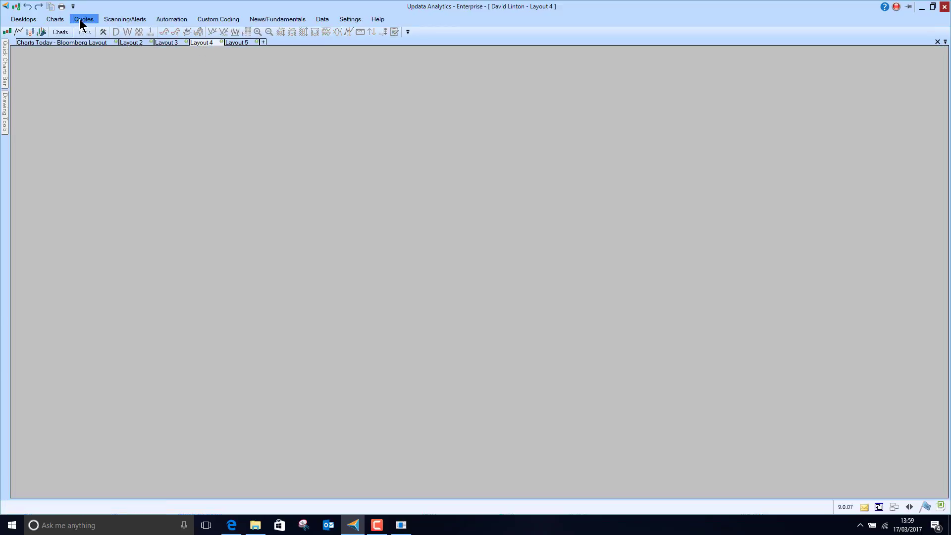
Load the 'Free Real Time Data' desktop layout with its nine live charts.
{"action": "left_click", "coordinate": [22, 19]}
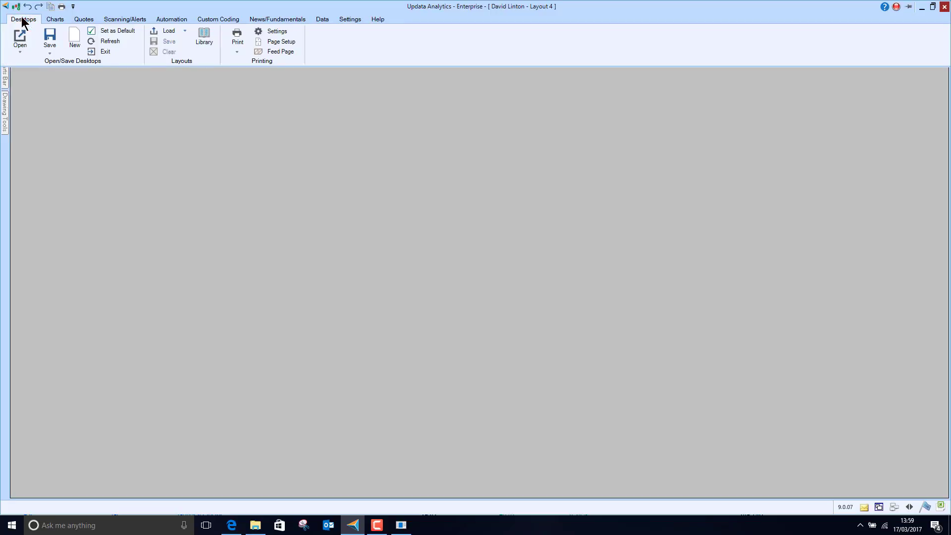
{"action": "left_click", "coordinate": [185, 30]}
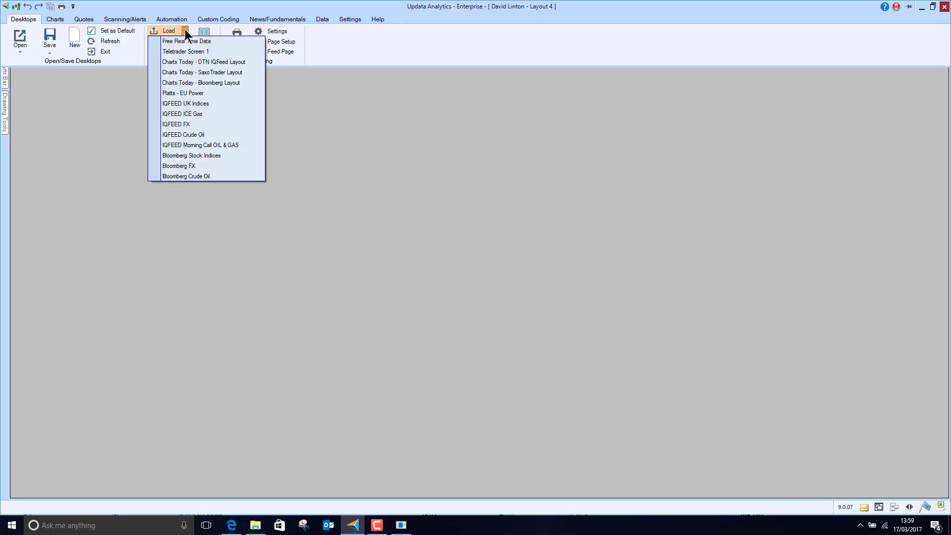
{"action": "left_click", "coordinate": [186, 42]}
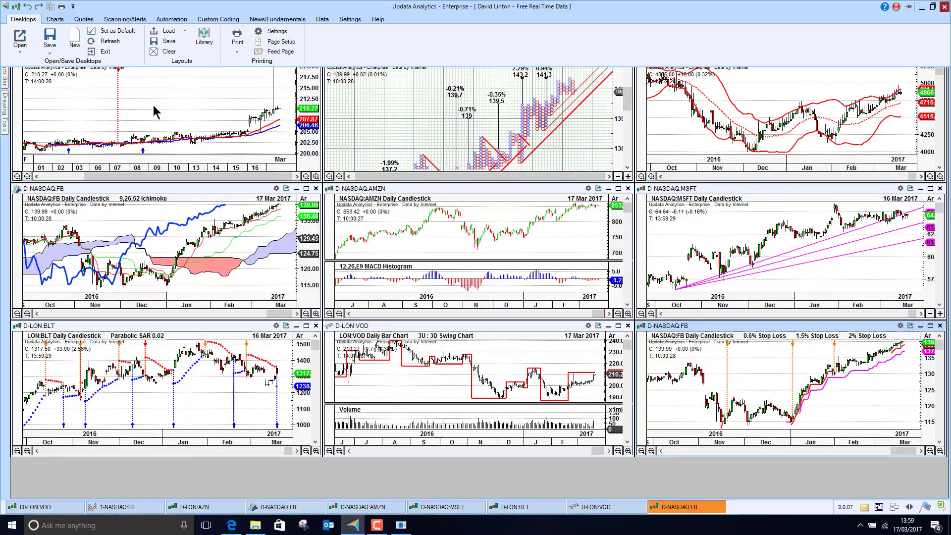
{"action": "left_click", "coordinate": [57, 20]}
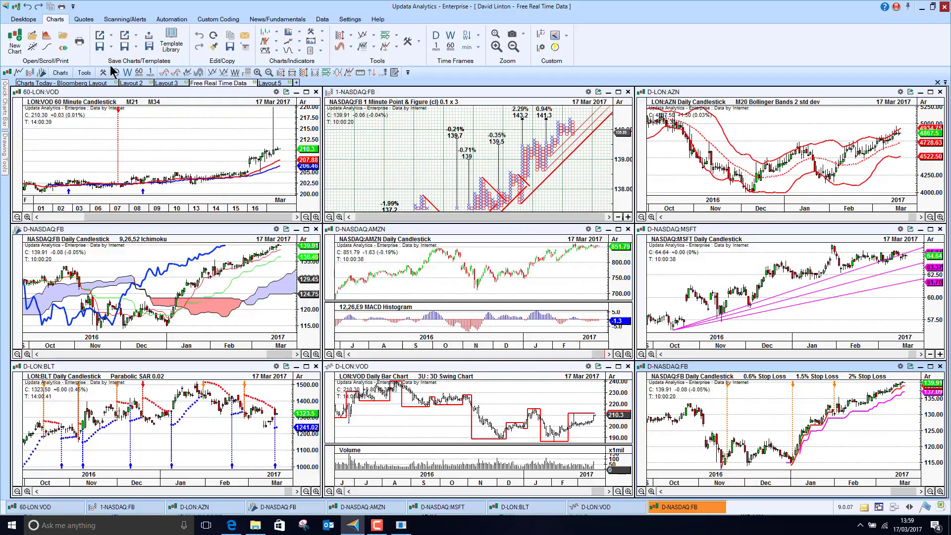
Activate the LON:VOD chart and return to the Layout 3 screen.
{"action": "left_click", "coordinate": [82, 20]}
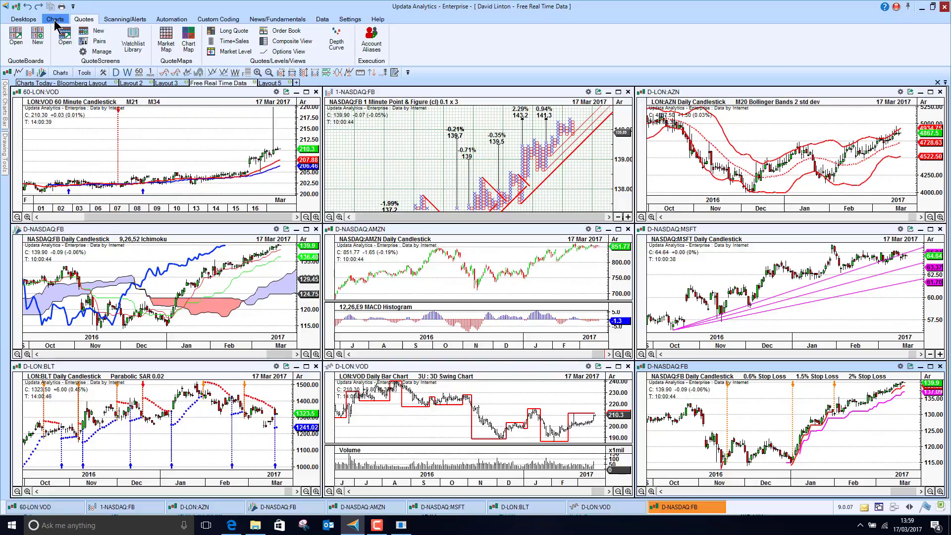
{"action": "left_click", "coordinate": [144, 173]}
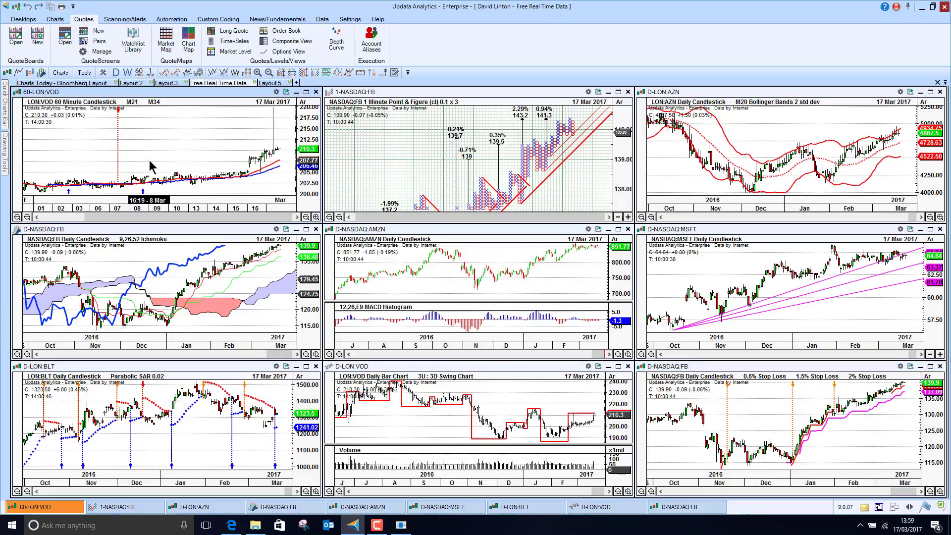
{"action": "left_click", "coordinate": [177, 86]}
{"action": "left_click", "coordinate": [135, 87]}
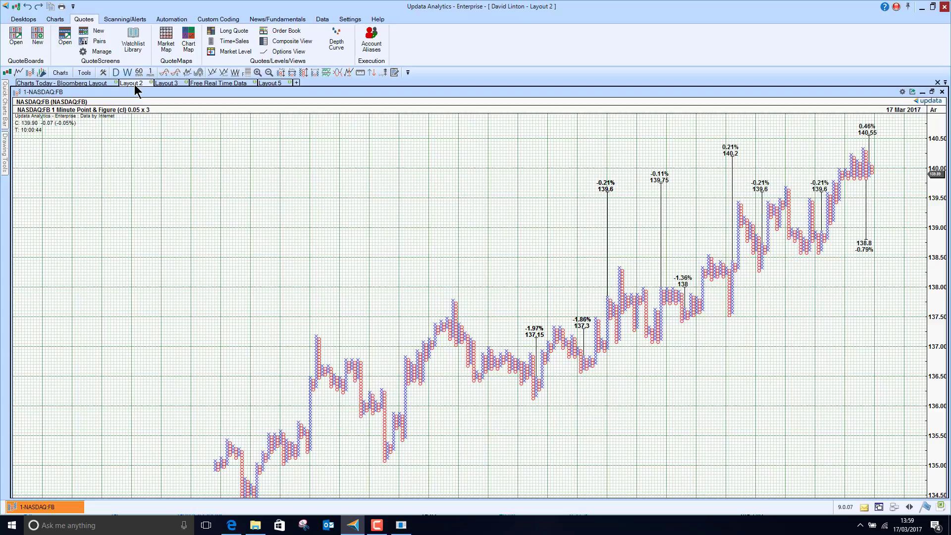
{"action": "left_click", "coordinate": [172, 85]}
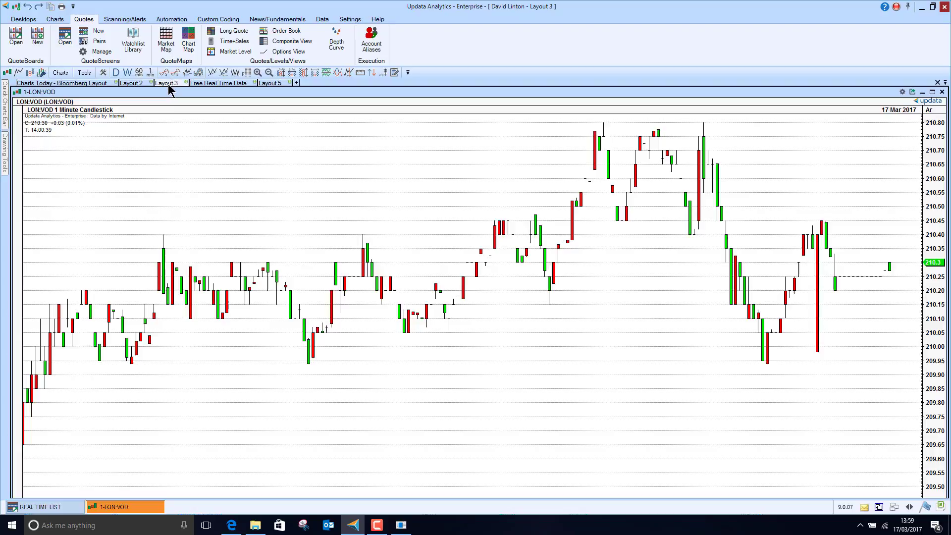
Copy the Real Time List watchlist to the Charts Today - Bloomberg Layout screen.
{"action": "left_click", "coordinate": [40, 507]}
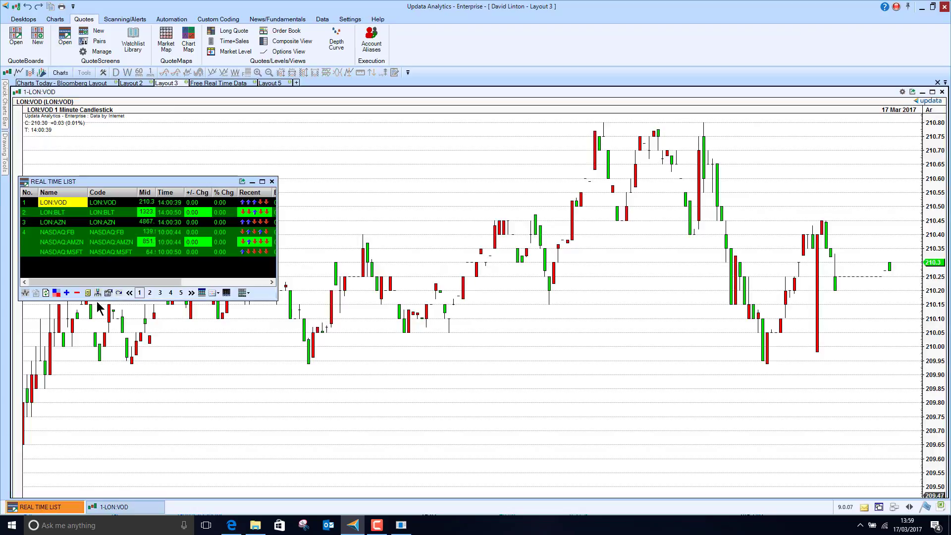
{"action": "left_click", "coordinate": [24, 184]}
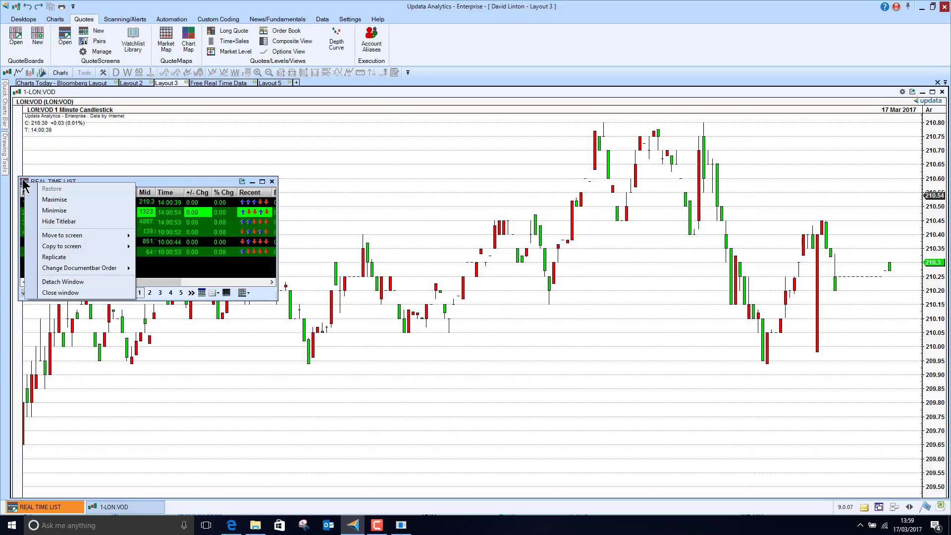
{"action": "mouse_move", "coordinate": [75, 249]}
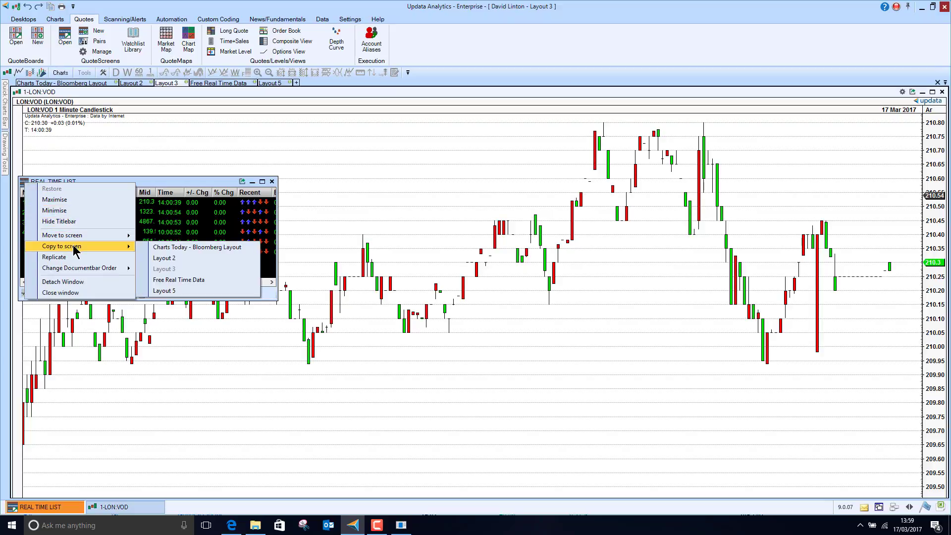
{"action": "left_click", "coordinate": [189, 247]}
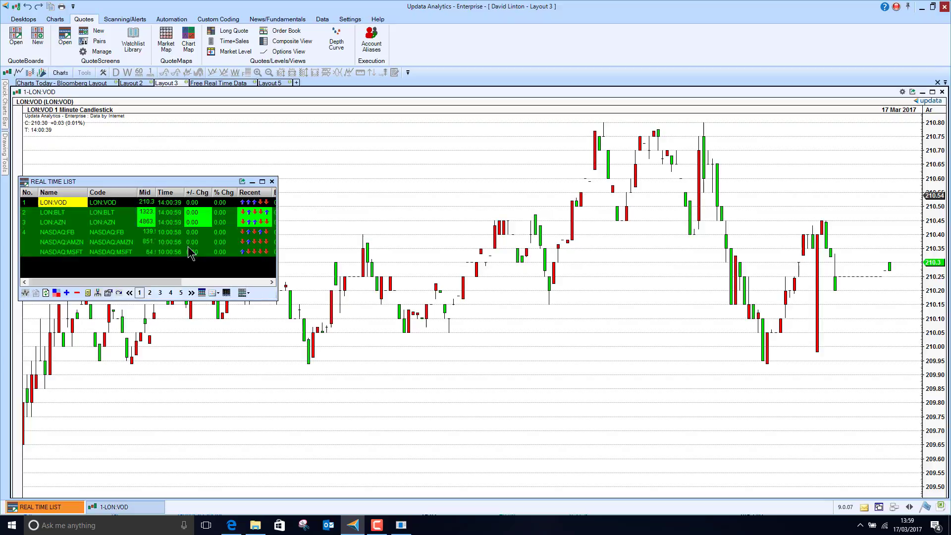
Move REAL TIME LIST to the Bloomberg layout's top-left and step linked charts to NASDAQ:MSFT.
{"action": "left_click", "coordinate": [53, 83]}
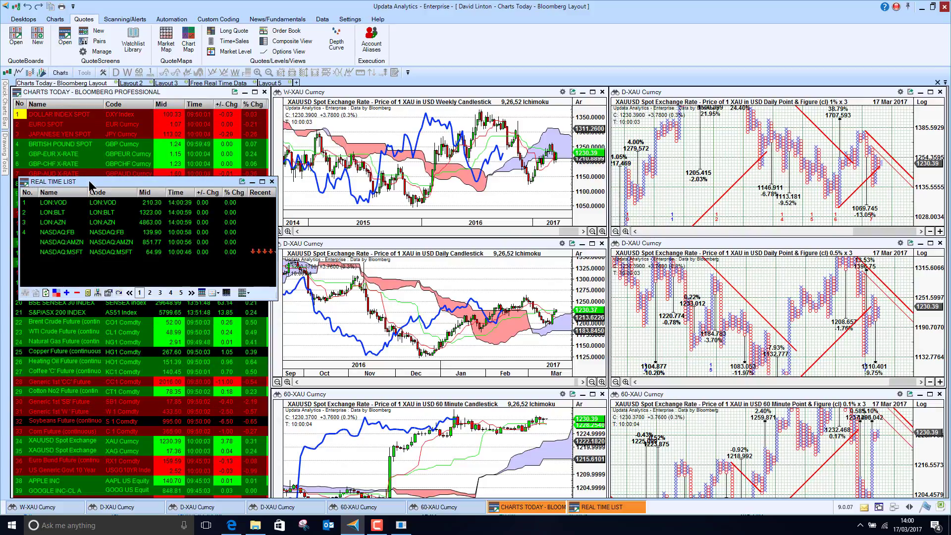
{"action": "left_click_drag", "start_coordinate": [89, 183], "coordinate": [69, 90]}
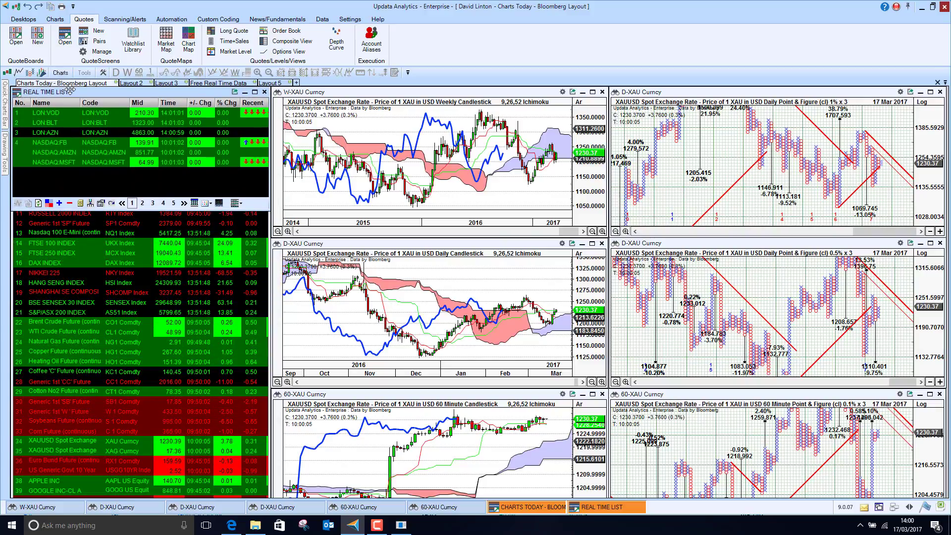
{"action": "left_click", "coordinate": [52, 113]}
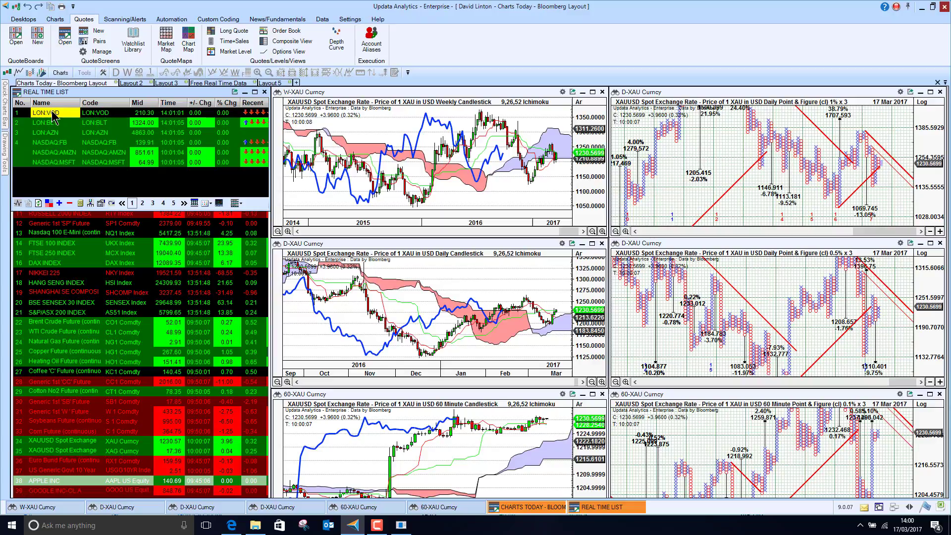
{"action": "key", "text": "Down"}
{"action": "key", "text": "Down"}
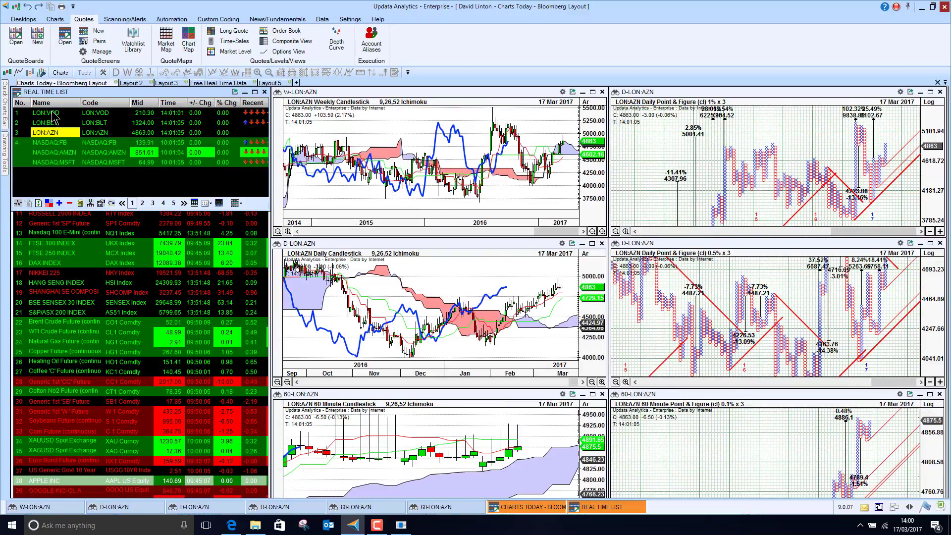
{"action": "key", "text": "Up"}
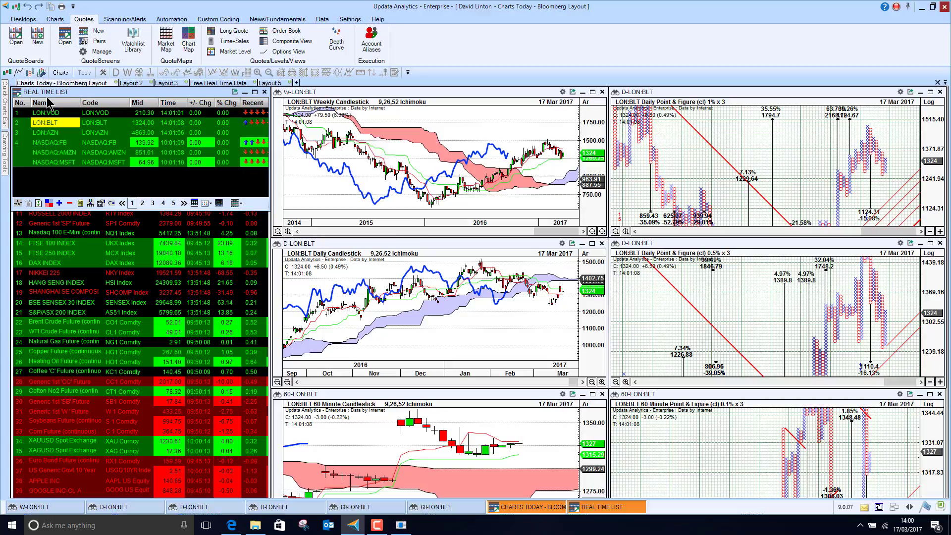
{"action": "key", "text": "Down"}
{"action": "key", "text": "Down"}
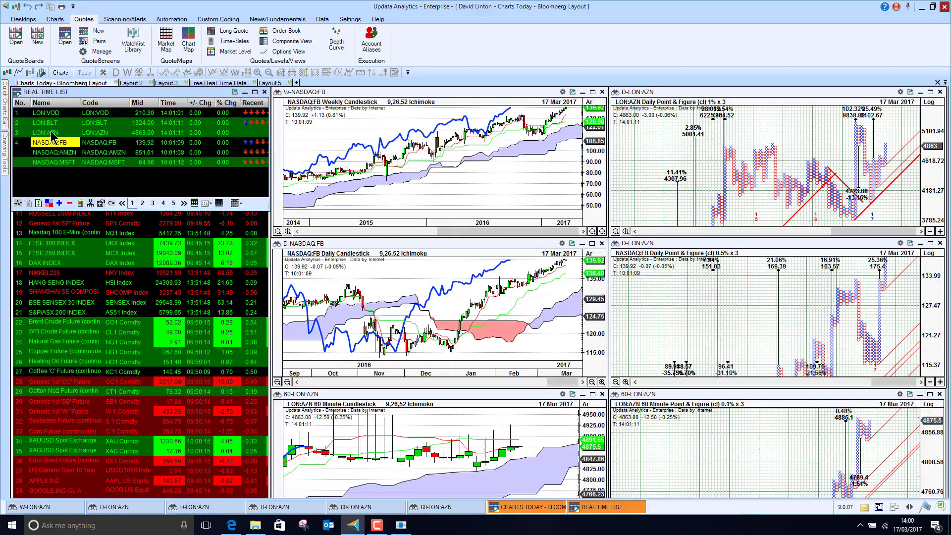
{"action": "key", "text": "Down"}
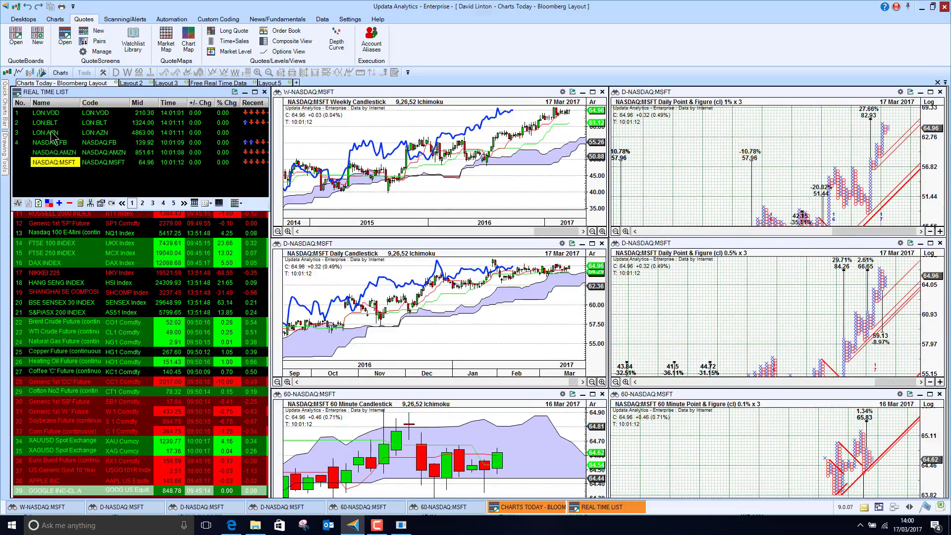
{"action": "key", "text": "Down"}
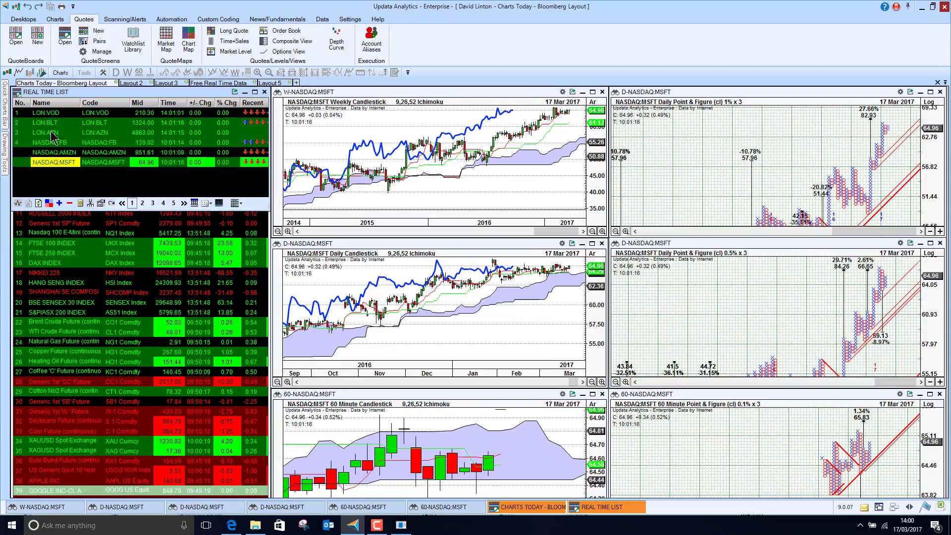
Open a maximised NASDAQ:MSFT chart and switch it to 1-minute Point & Figure.
{"action": "double_click", "coordinate": [62, 163]}
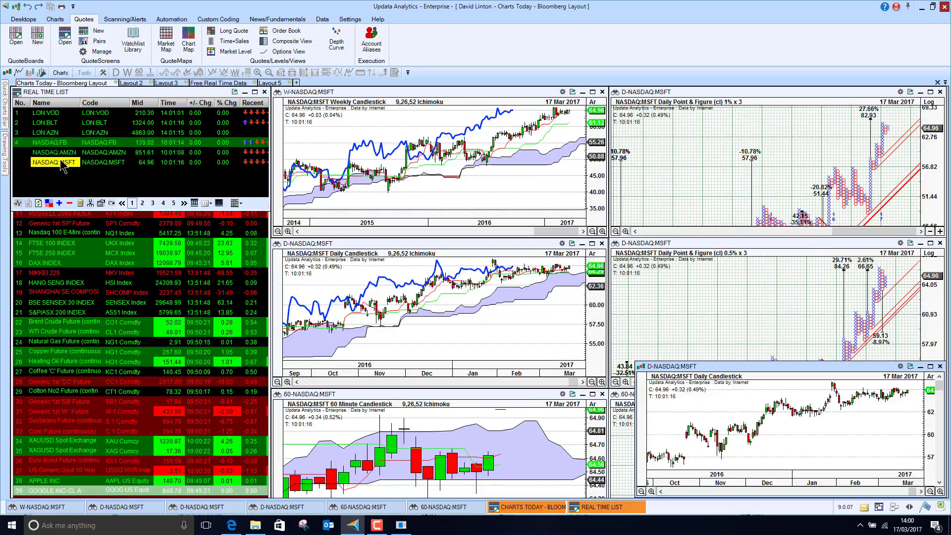
{"action": "double_click", "coordinate": [811, 367]}
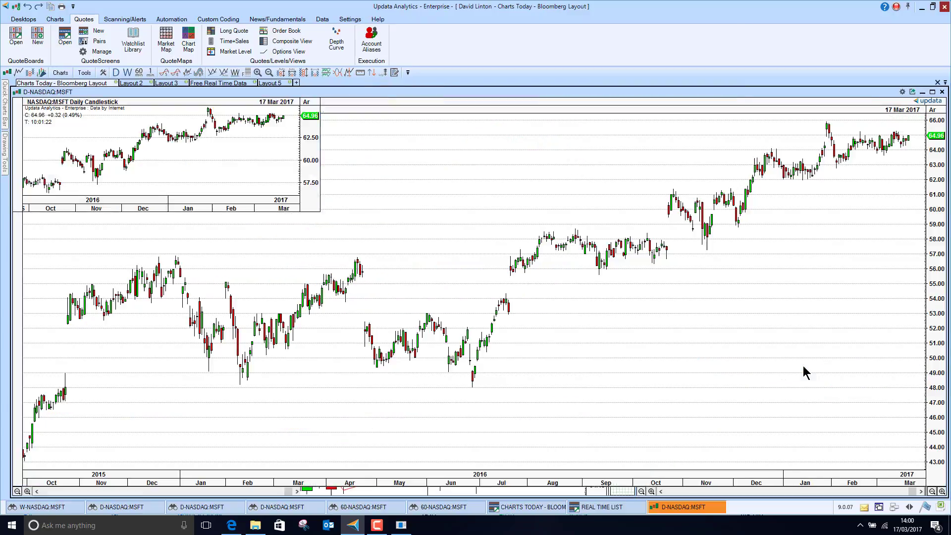
{"action": "left_click", "coordinate": [151, 72]}
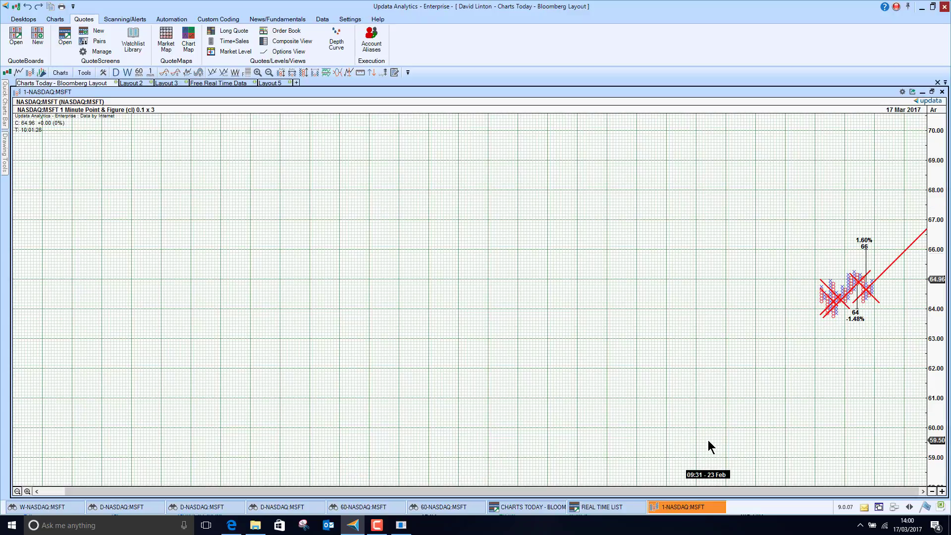
Shrink the box size from 0.05 to 0.025 x 3 and restore the chart window.
{"action": "left_click", "coordinate": [931, 492]}
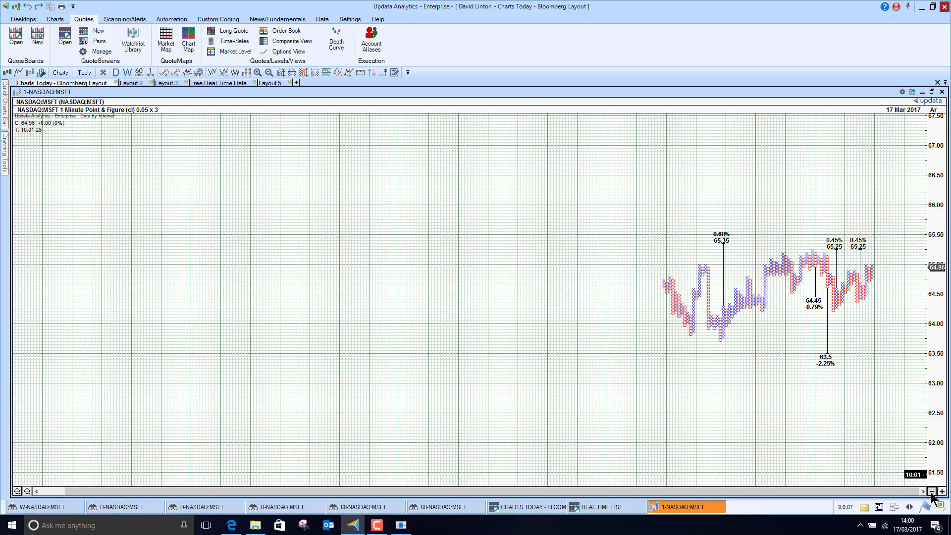
{"action": "left_click", "coordinate": [931, 492]}
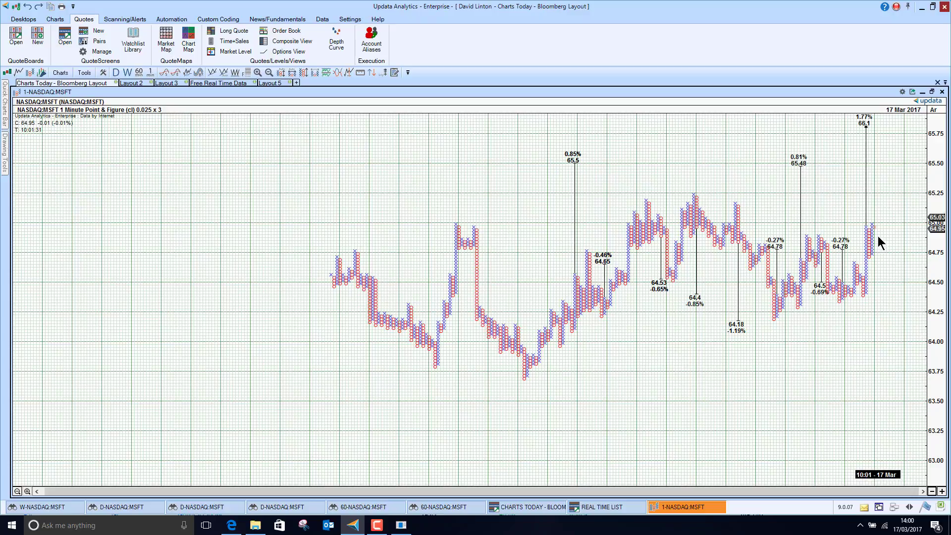
{"action": "left_click", "coordinate": [932, 92]}
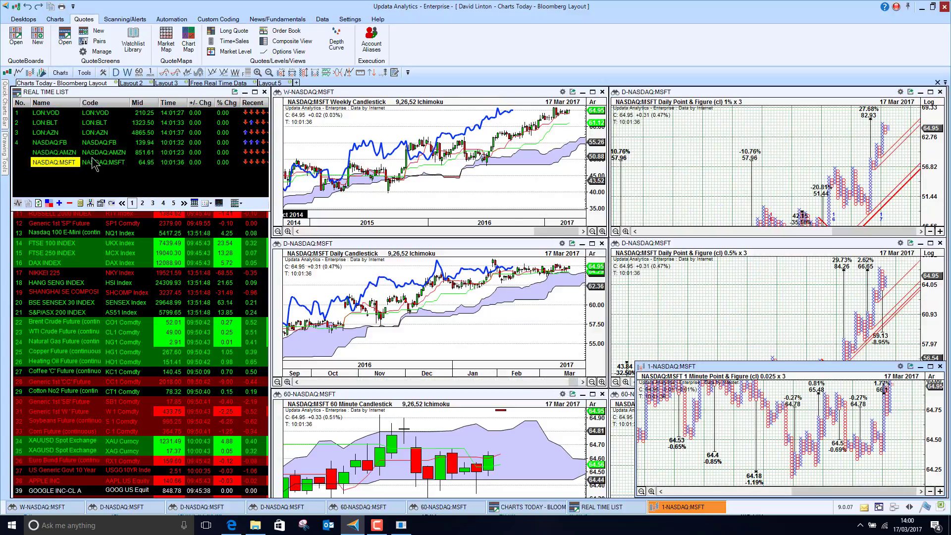